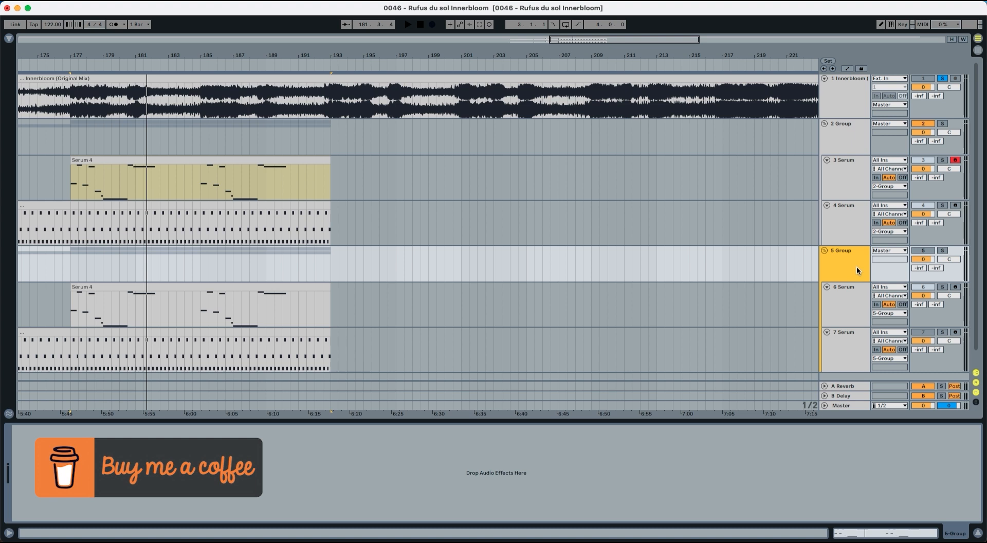
- Unsolo the Innerbloom reference track, then fold and deactivate 2 Group while switching over to an active 5 Group
key("s")
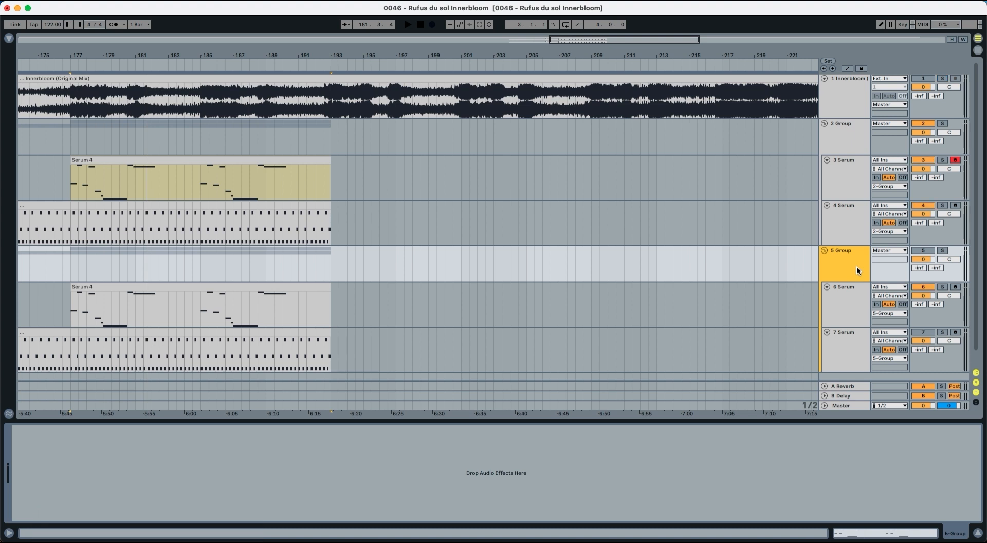
left_click(844, 149)
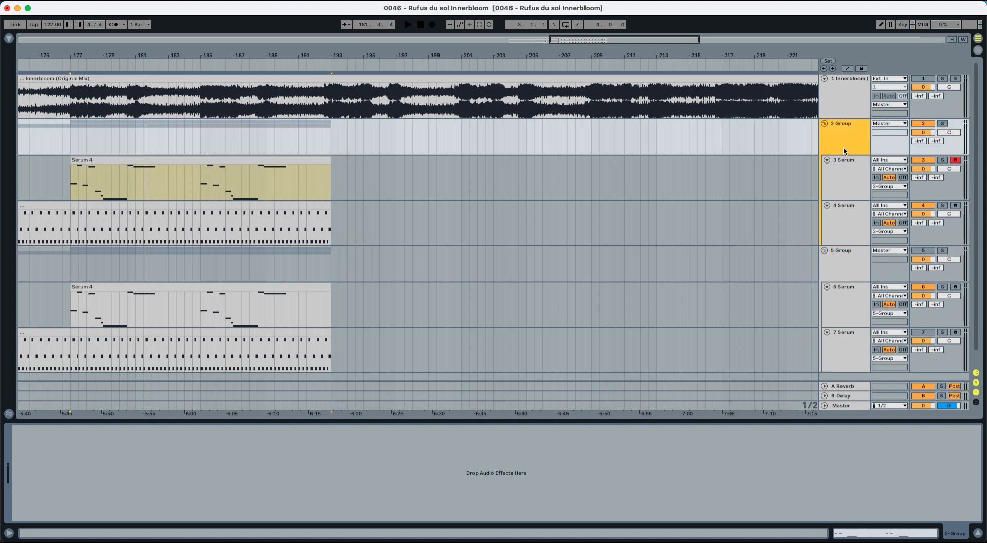
key("Left")
left_click(849, 152)
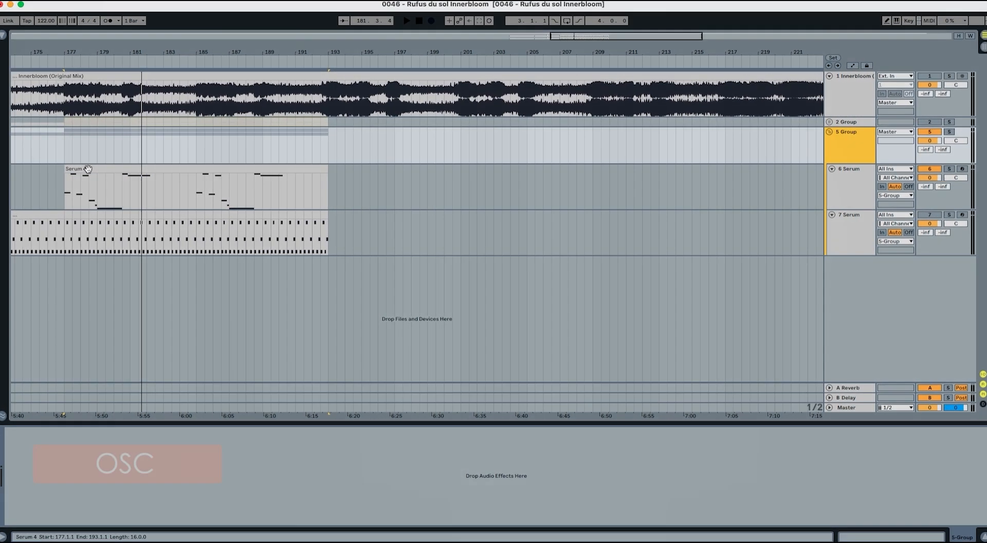
- Open the Serum synth of the 6 Serum track and set oscillator A's octave to -1, auditioning the clip
left_click(94, 169)
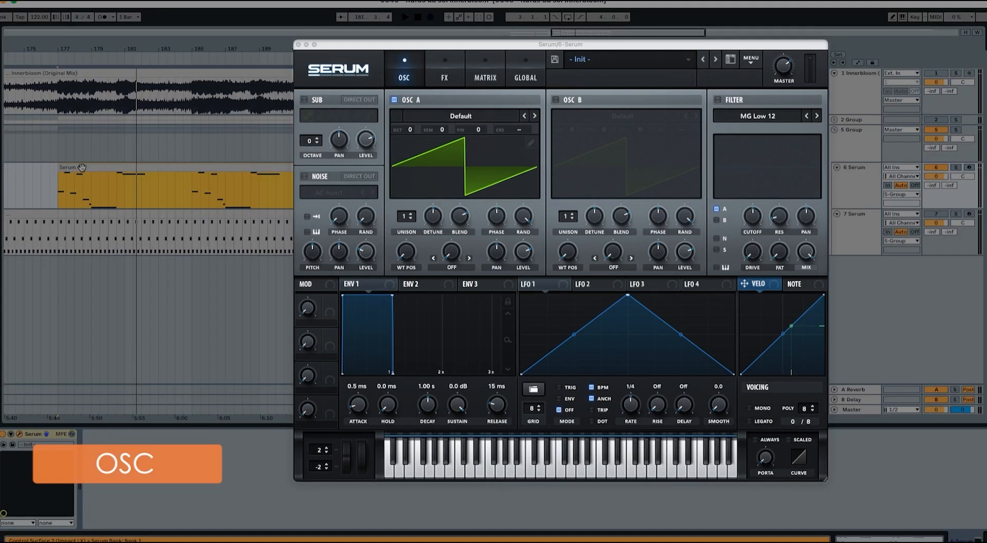
key("space")
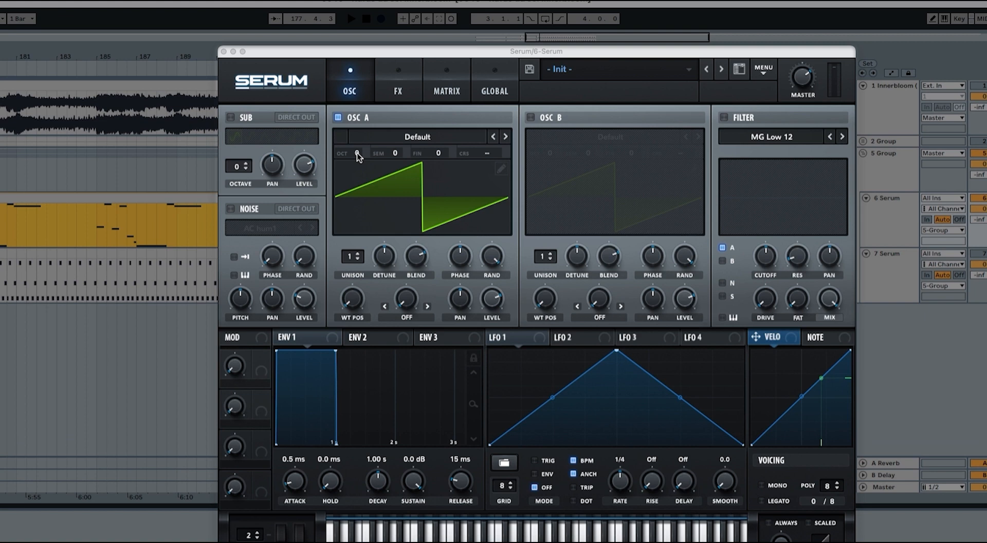
left_click_drag(411, 131, 411, 150)
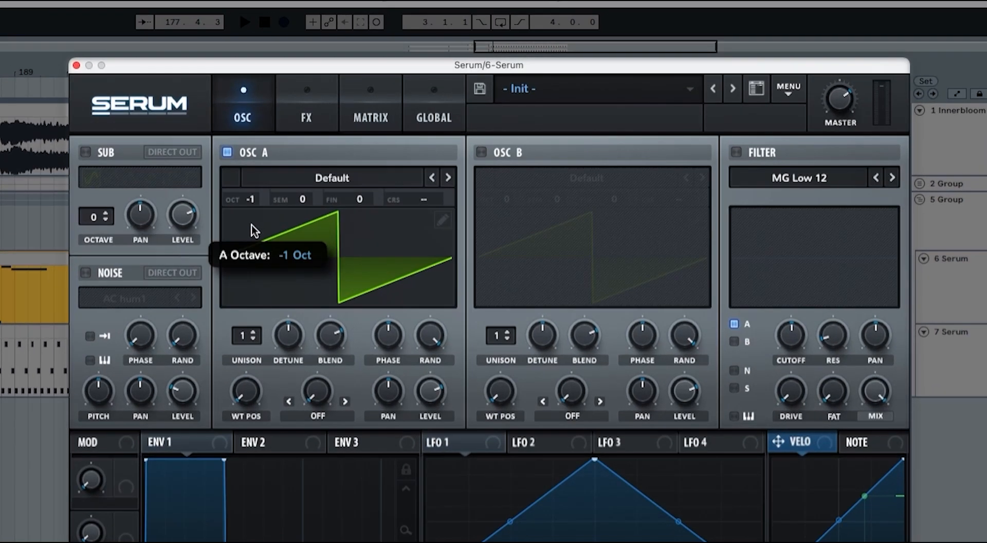
key("space")
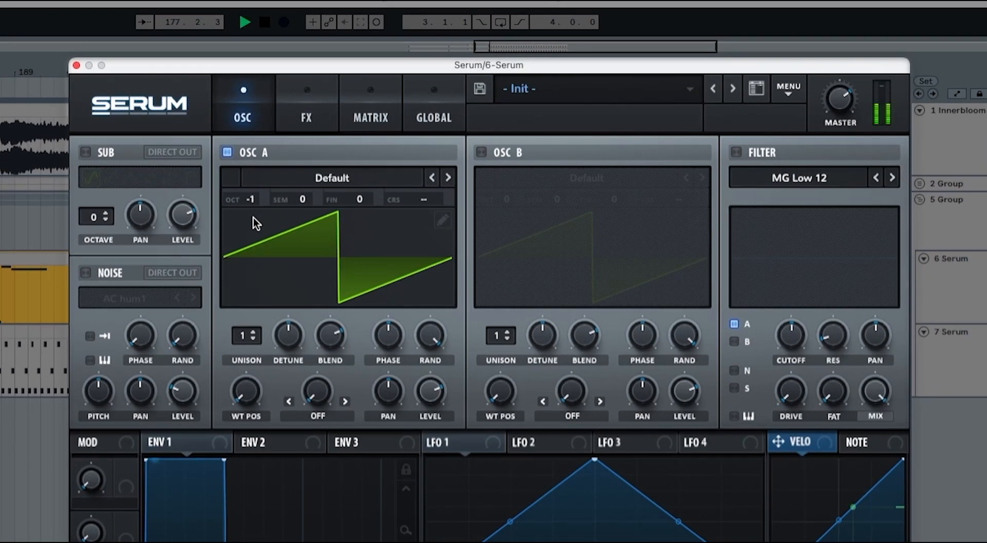
key("space")
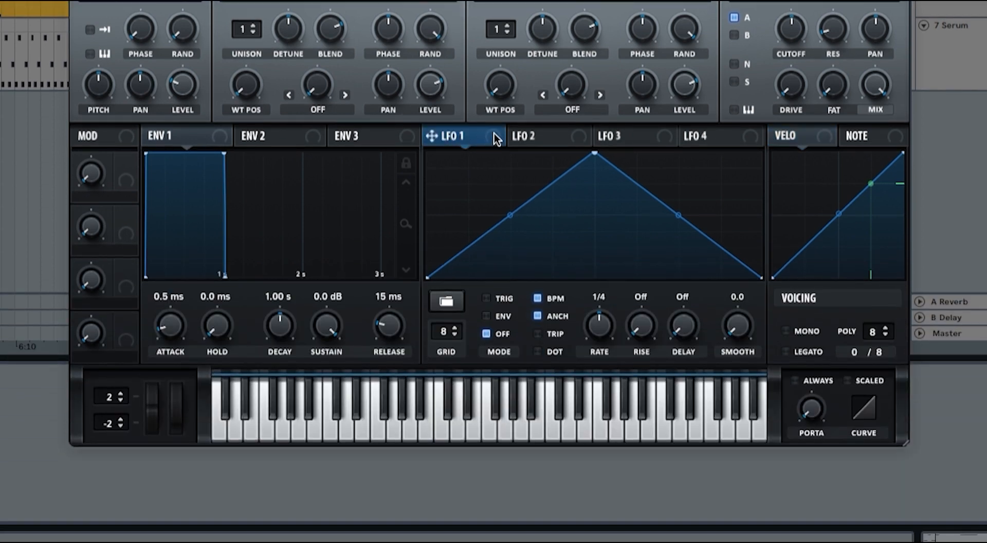
- Load the AbitCrazy shape from the Misc presets into LFO 1
left_click(445, 302)
mouse_move(494, 320)
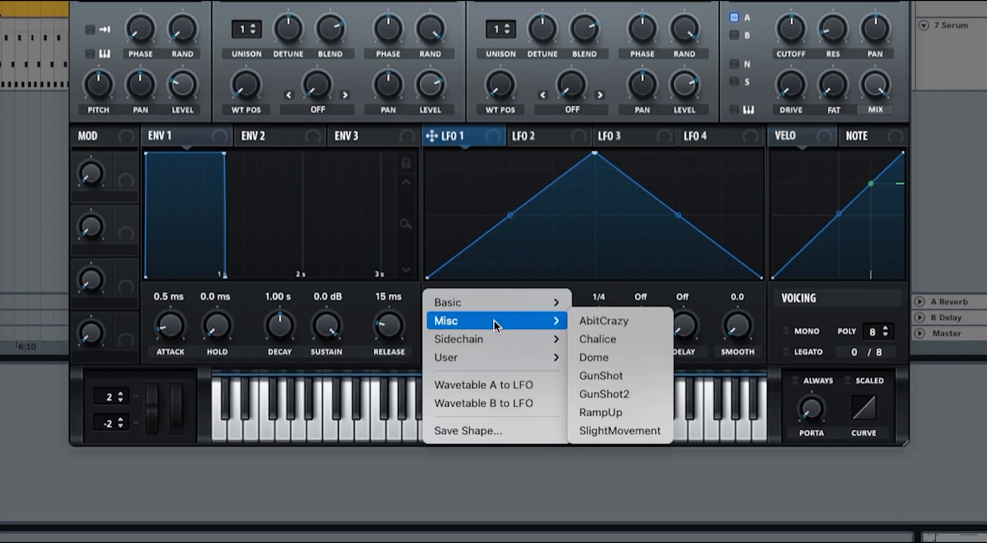
left_click(597, 322)
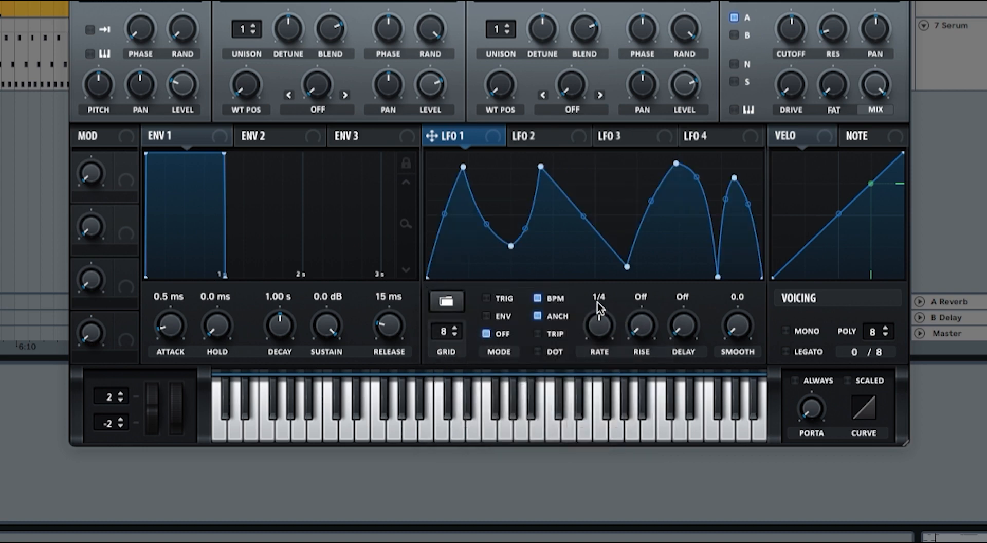
- Assign LFO 1 to oscillator A's fine tuning, disable its BPM sync and set its rate to 0.4 Hz
left_click_drag(431, 136, 368, 261)
left_click(538, 298)
left_click_drag(587, 320, 586, 366)
- Add an extra peak to the middle downward slope of the LFO 1 curve, with a dip before it
double_click(590, 161)
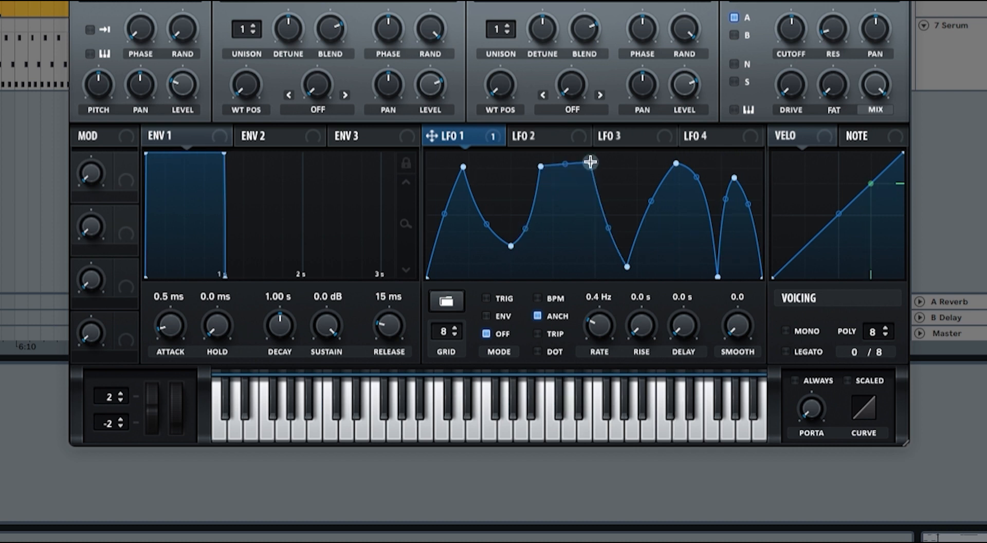
left_click_drag(591, 161, 549, 195)
double_click(569, 195)
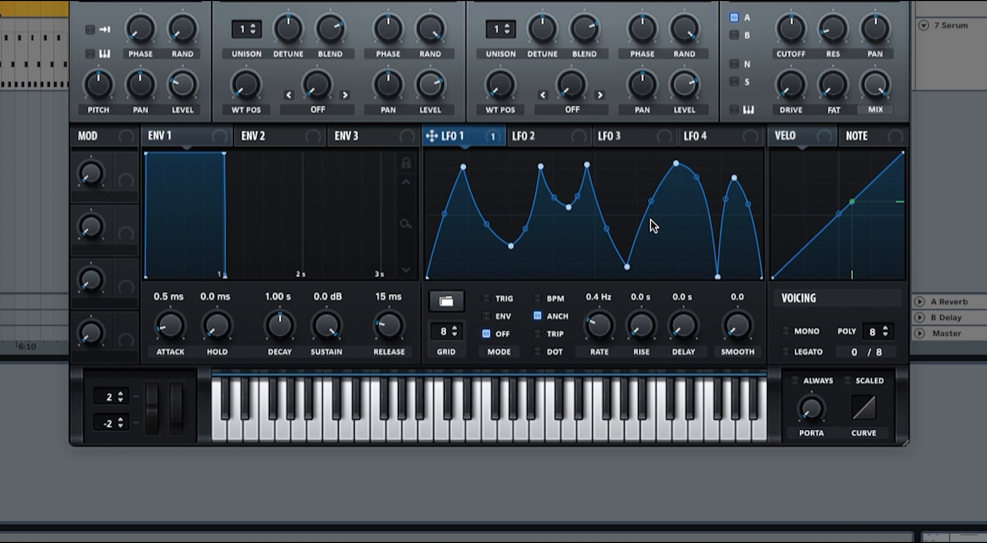
- Set ENV 1's attack to 50 ms and bend its attack curve upward
left_click(195, 136)
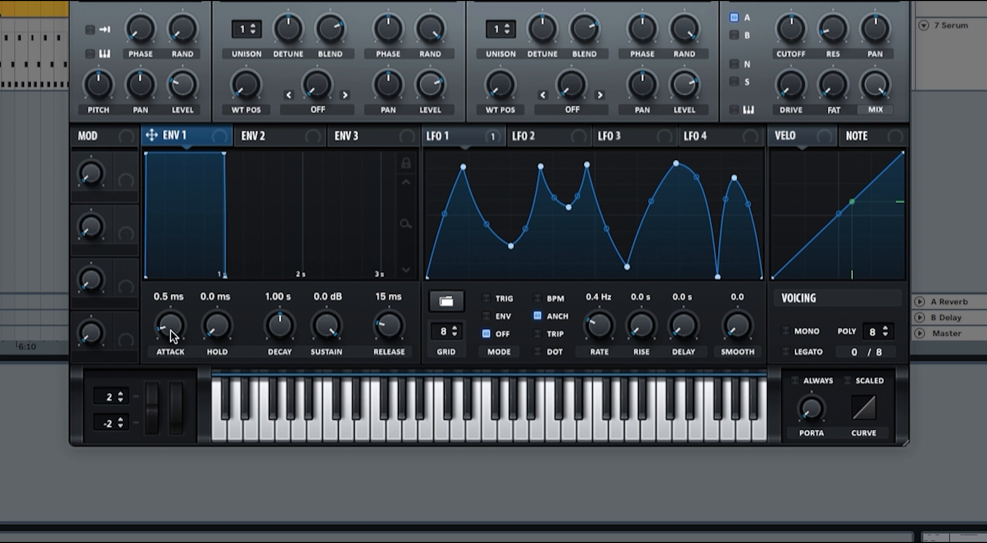
left_click_drag(171, 330, 184, 283)
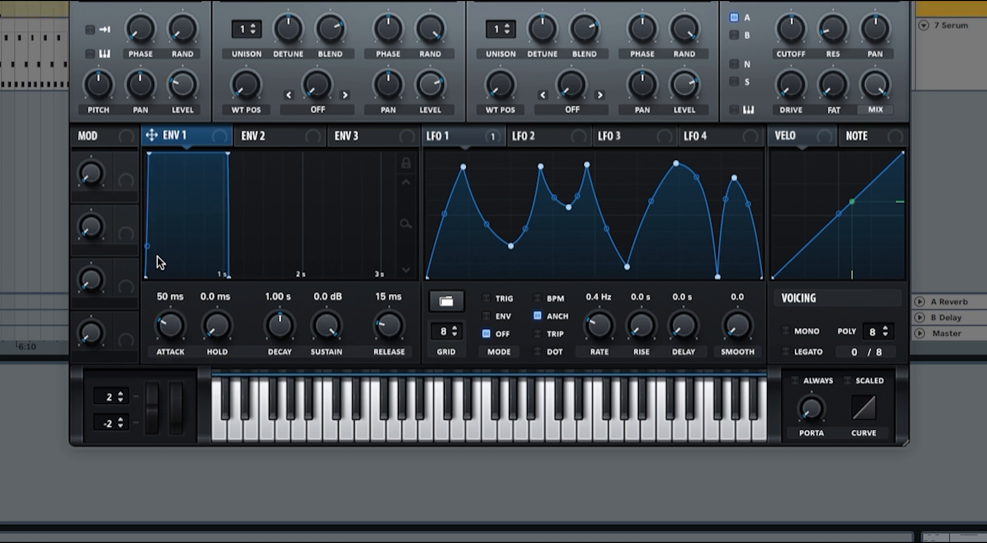
left_click_drag(147, 247, 148, 223)
- Set ENV 1's sustain to -∞ dB, decay to 1.07 s, hold to 294 ms and release to 2.35 s
left_click_drag(317, 327, 321, 418)
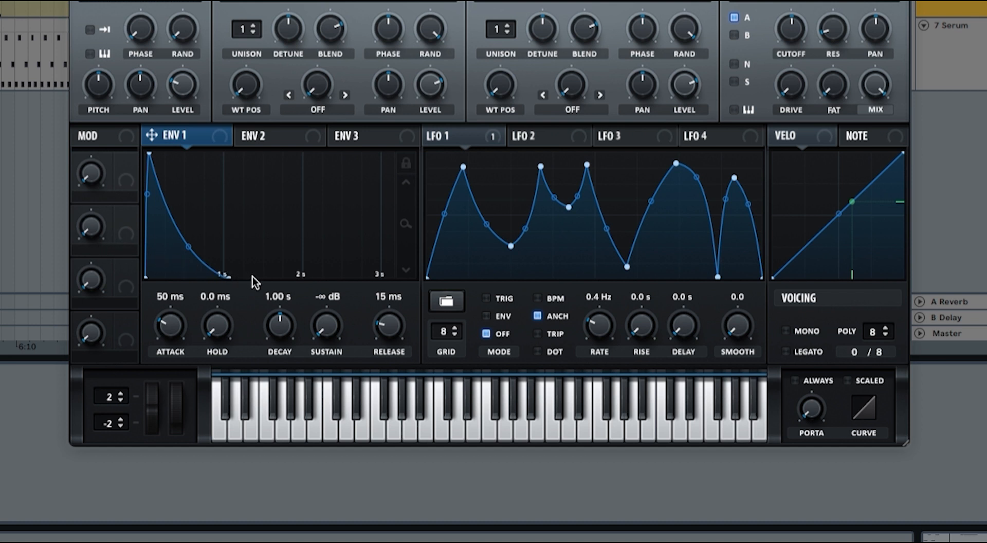
left_click_drag(278, 323, 278, 321)
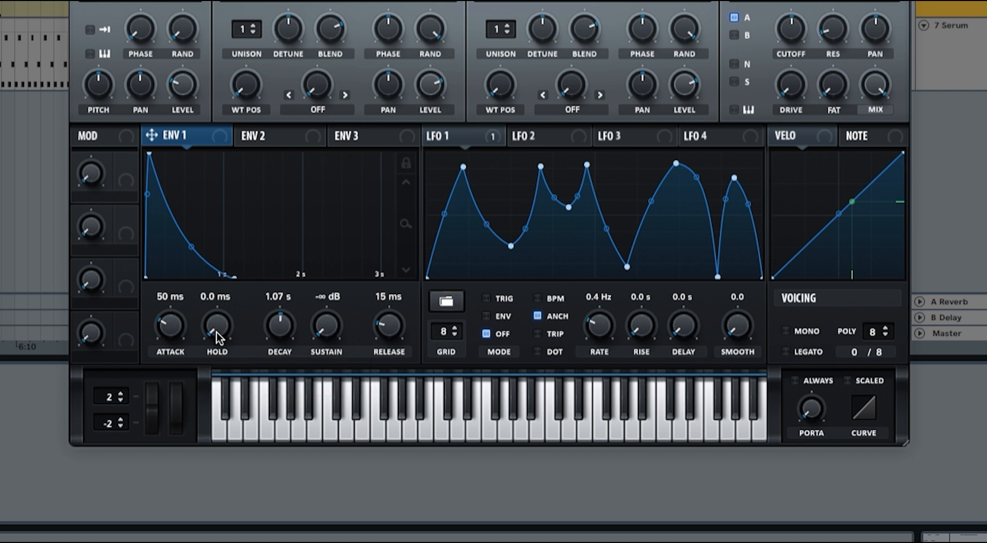
left_click_drag(218, 331, 240, 140)
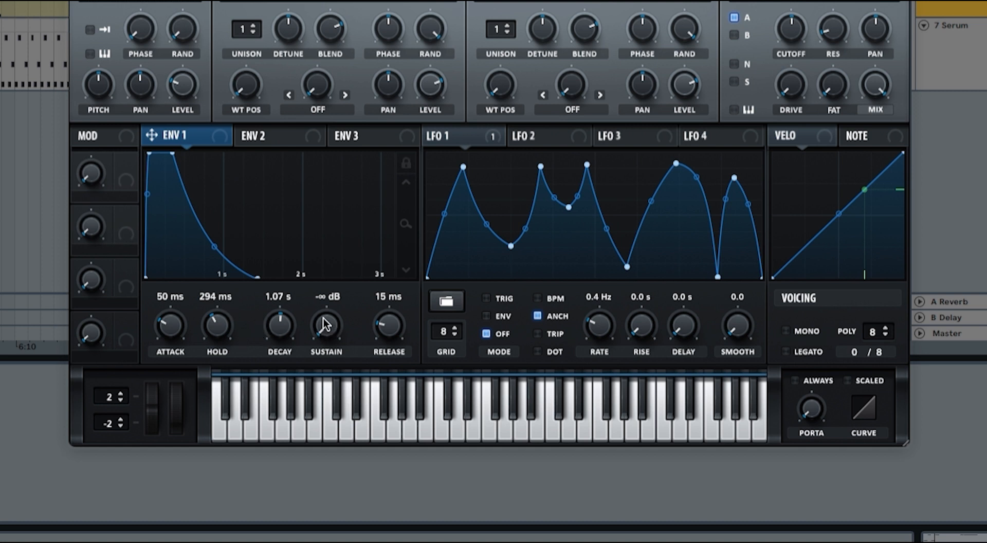
left_click_drag(377, 318, 394, 255)
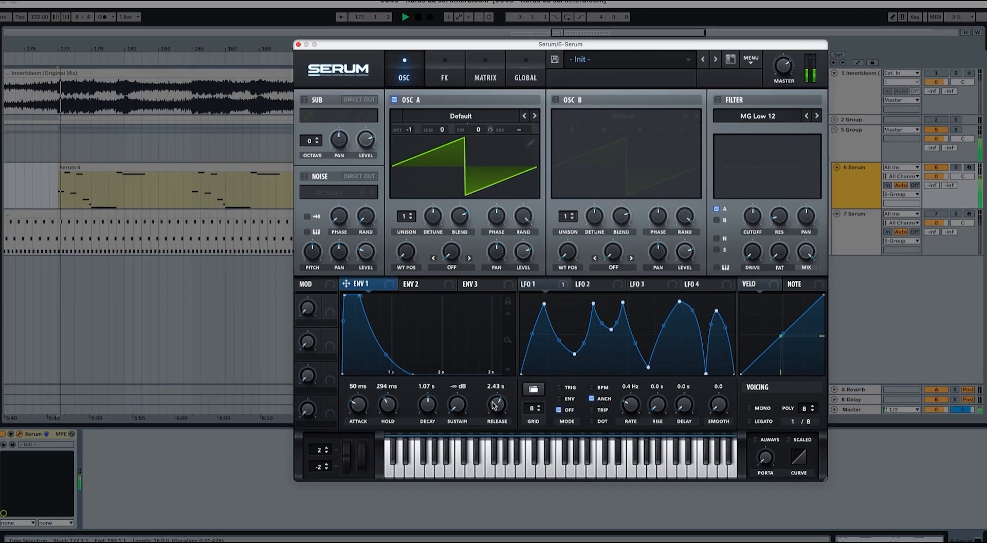
left_click_drag(493, 402, 493, 403)
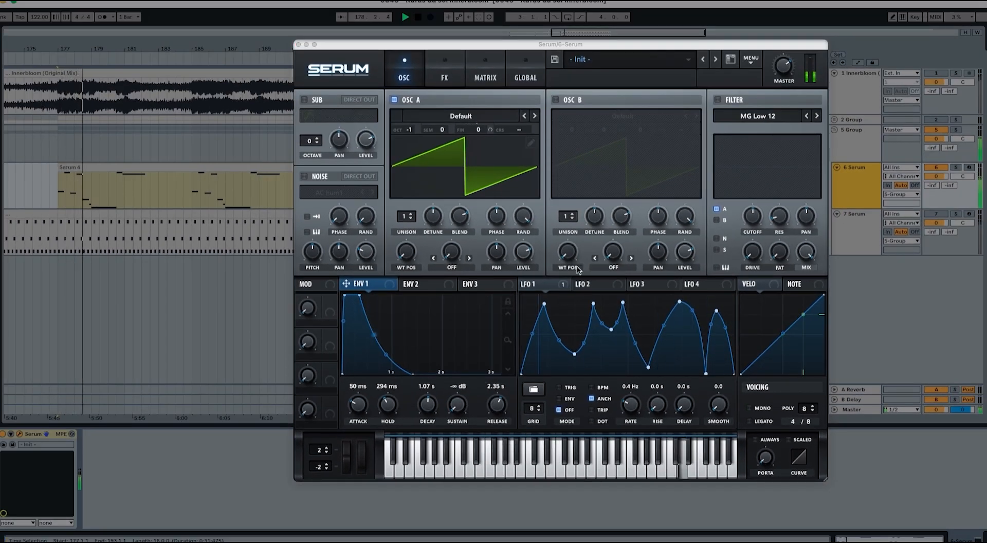
key("space")
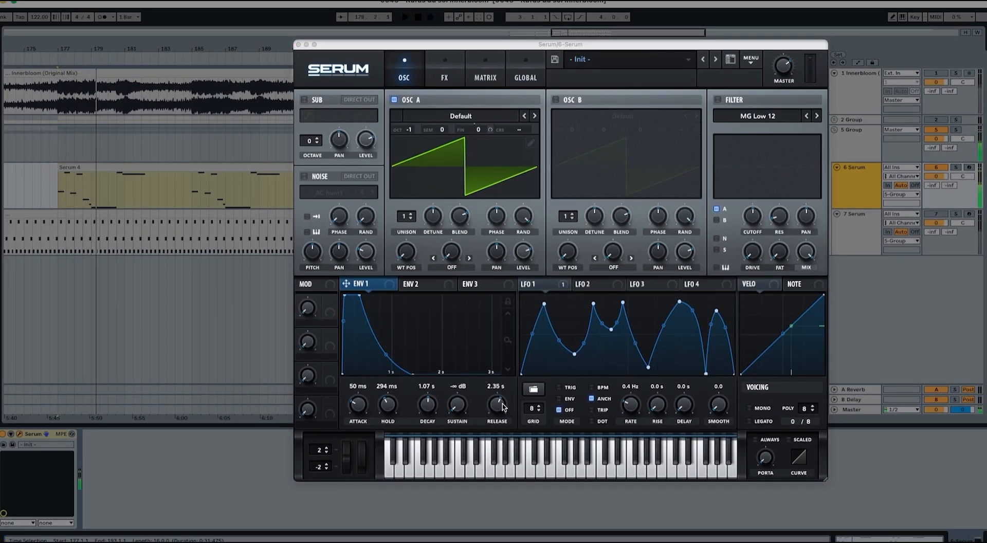
- Switch the synth's voicing to Mono and audition the melody clip from its start
key("space")
left_click(74, 194)
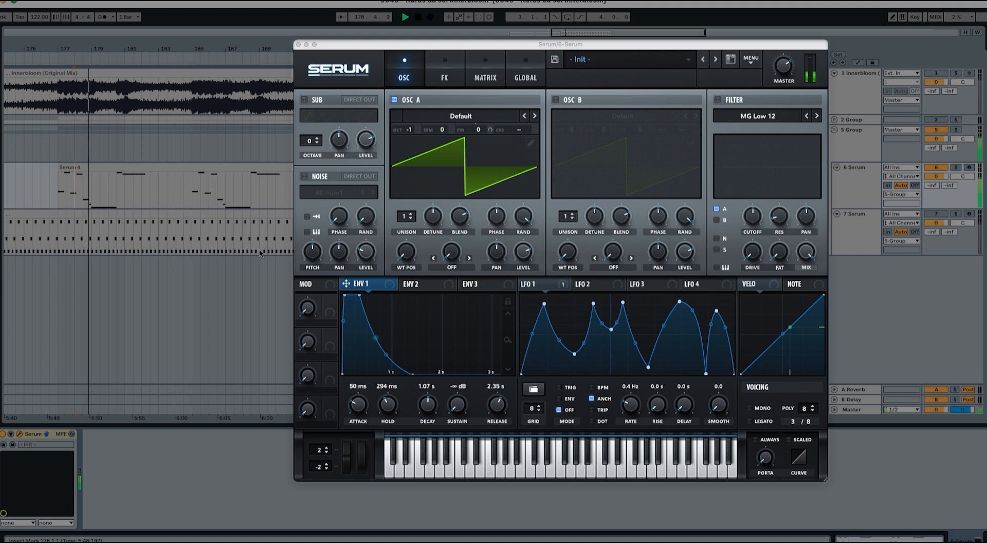
left_click(757, 409)
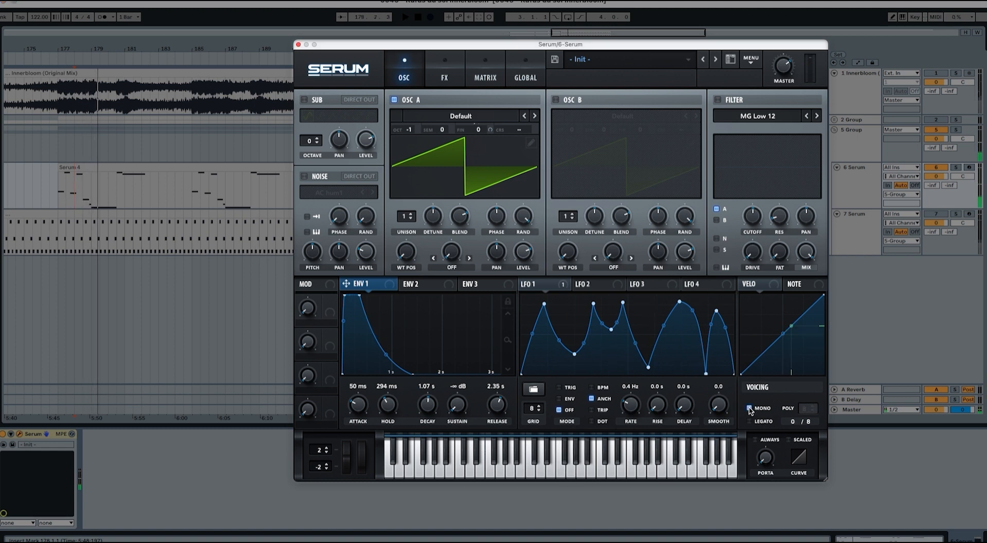
left_click(58, 198)
key("space")
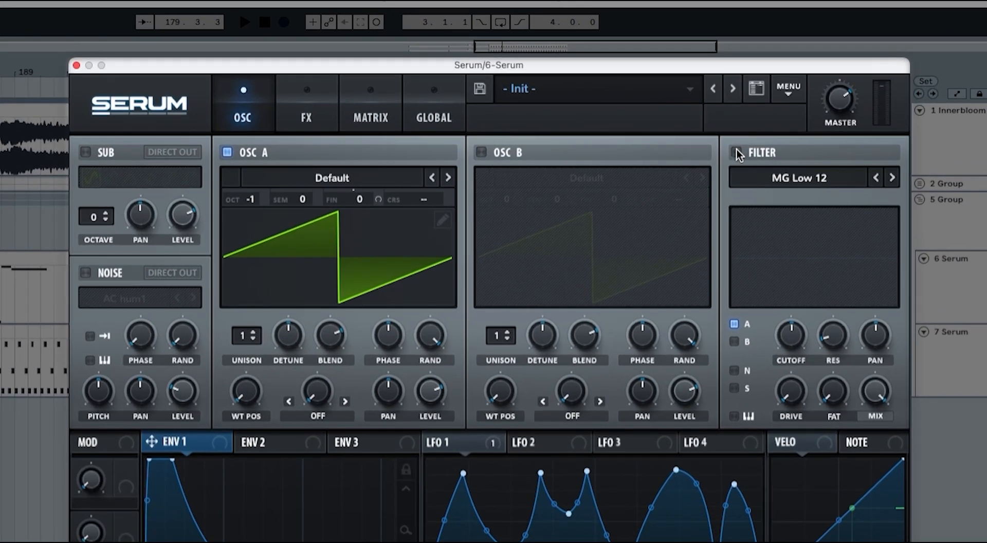
- Enable the filter with the MG Low 6 type, bring its cutoff to minimum and lower its resonance
left_click(717, 100)
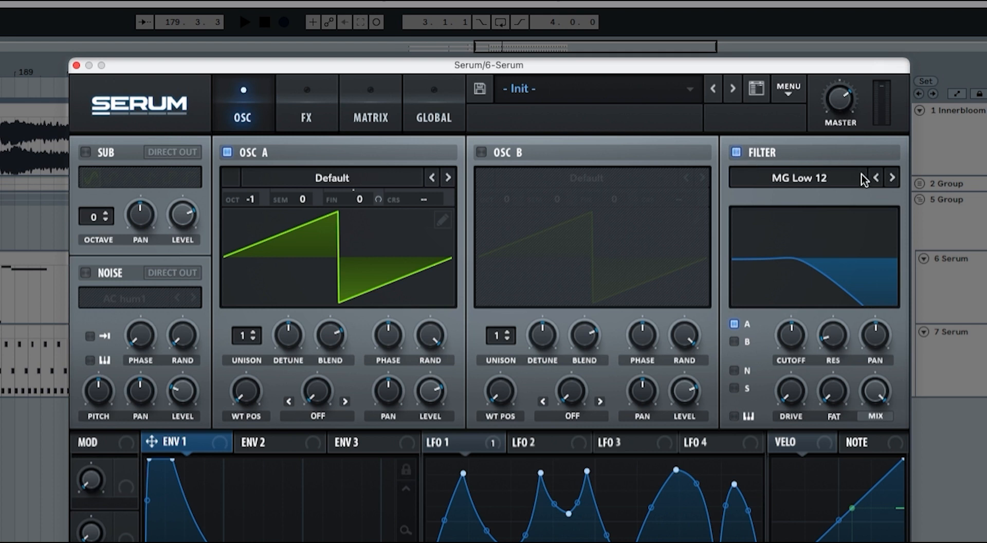
left_click(876, 177)
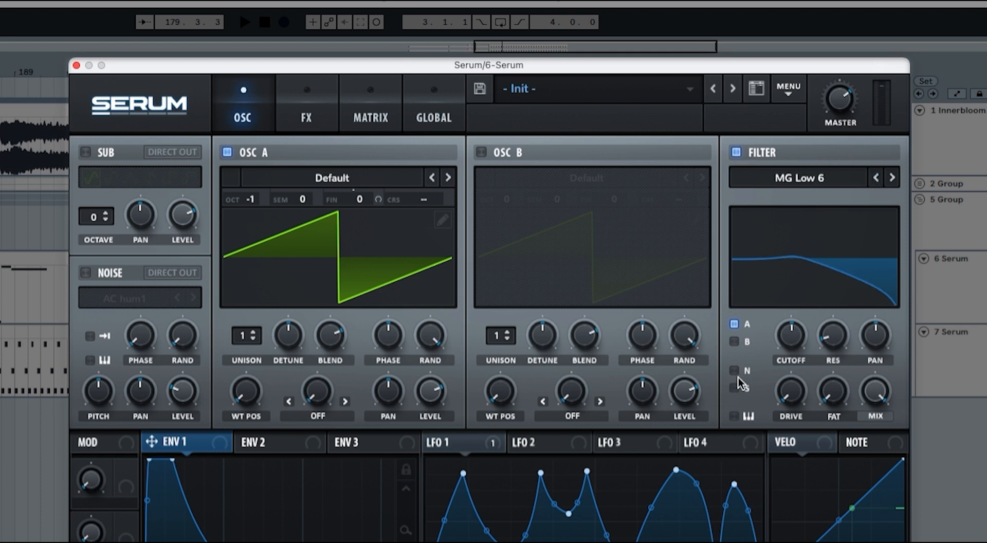
left_click_drag(791, 337, 783, 443)
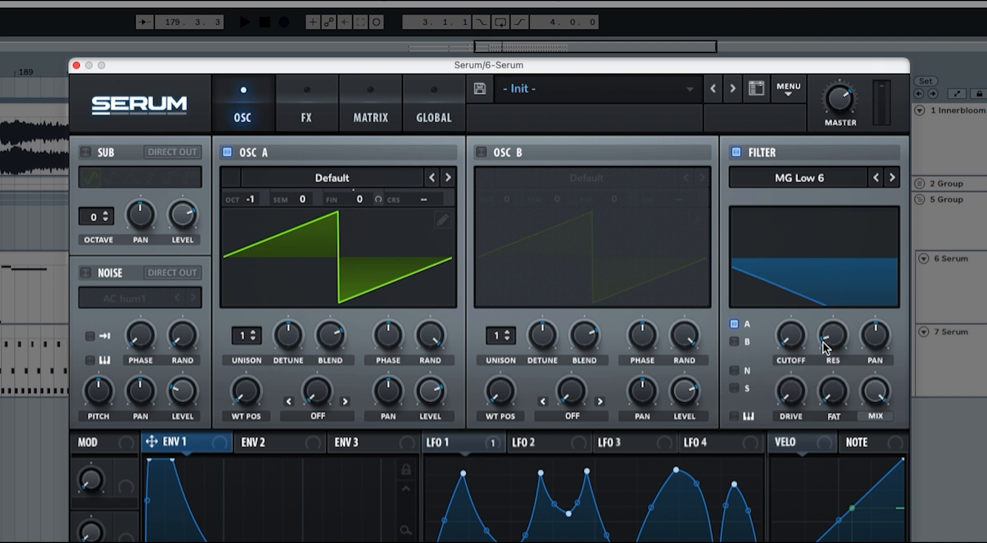
left_click_drag(829, 337, 826, 363)
- Assign ENV 1 to modulate the filter cutoff and audition the clip
left_click_drag(219, 448, 772, 332)
key("space")
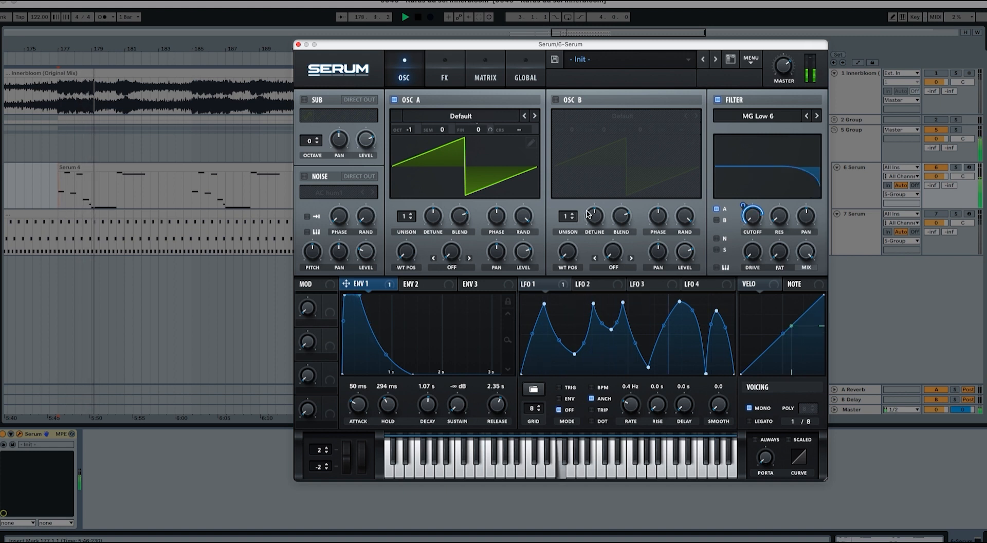
key("space")
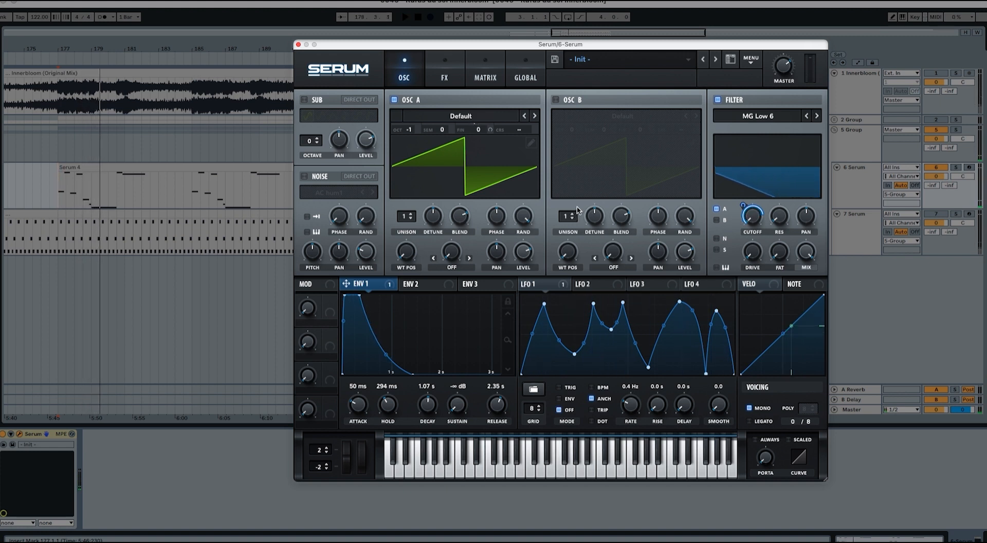
- Enable the Hyper/Dimension effect, set the Dimension size to minimum and its mix to about 50%, and audition it
left_click(440, 78)
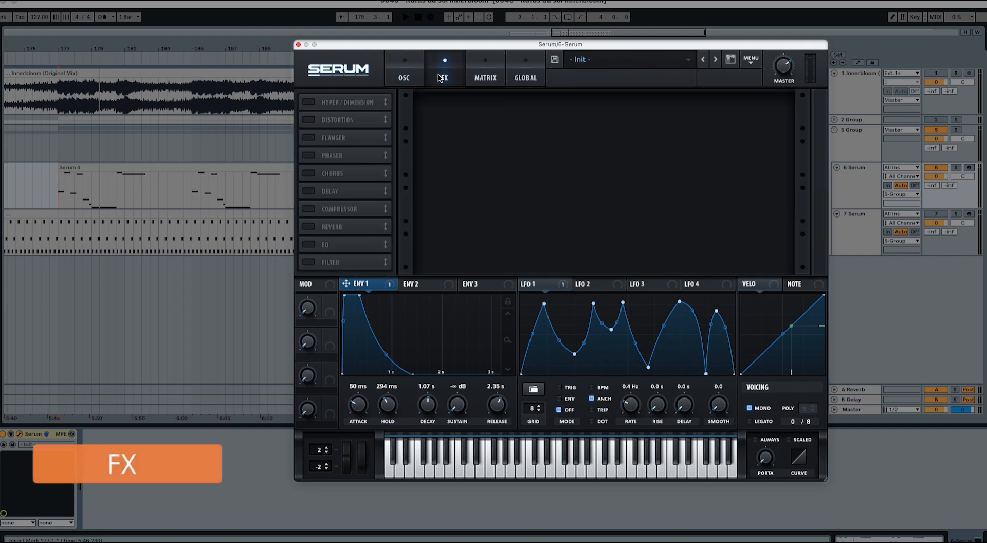
left_click(309, 102)
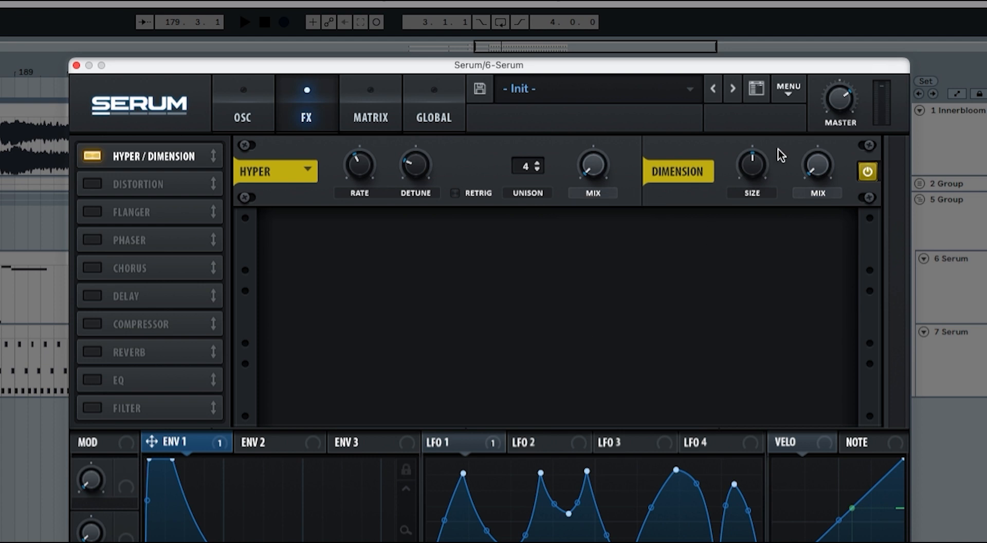
left_click_drag(752, 165, 744, 323)
left_click_drag(819, 169, 824, 80)
key("space")
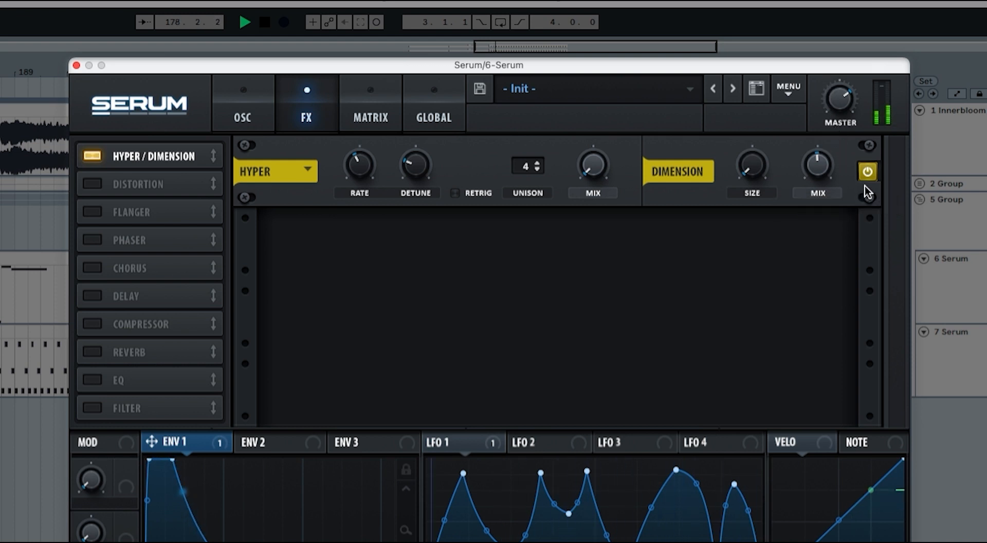
key("space")
- Compare the sound with the Hyper/Dimension effect bypassed and enabled during playback
left_click(868, 171)
key("space")
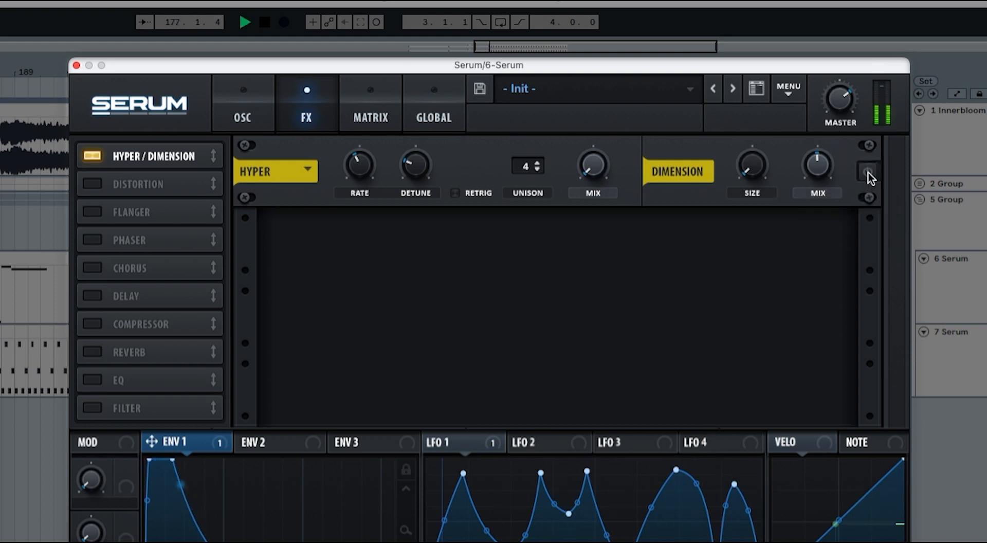
left_click(867, 172)
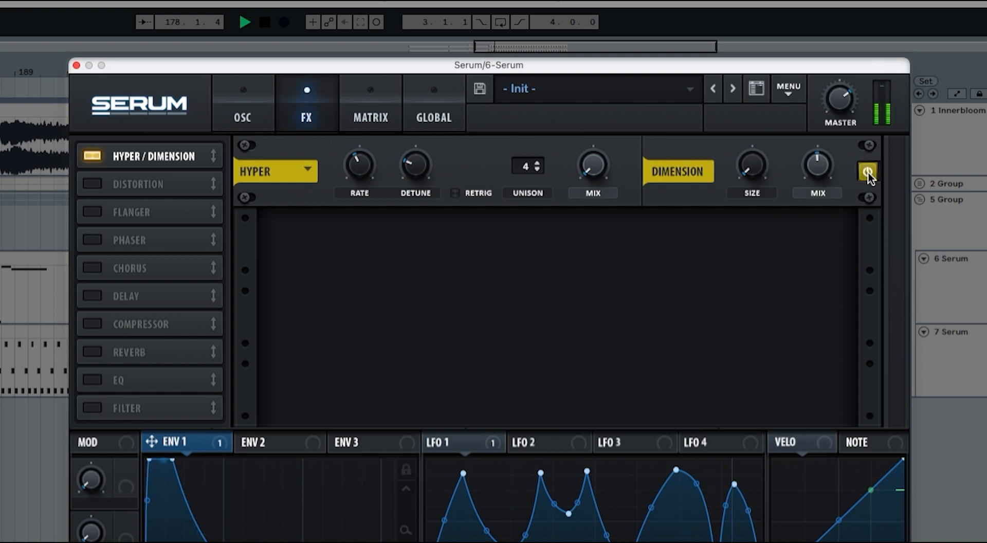
key("space")
- Enable the Distortion effect with the Tube type and raise its drive well above the default
left_click(91, 184)
left_click(447, 244)
left_click(447, 244)
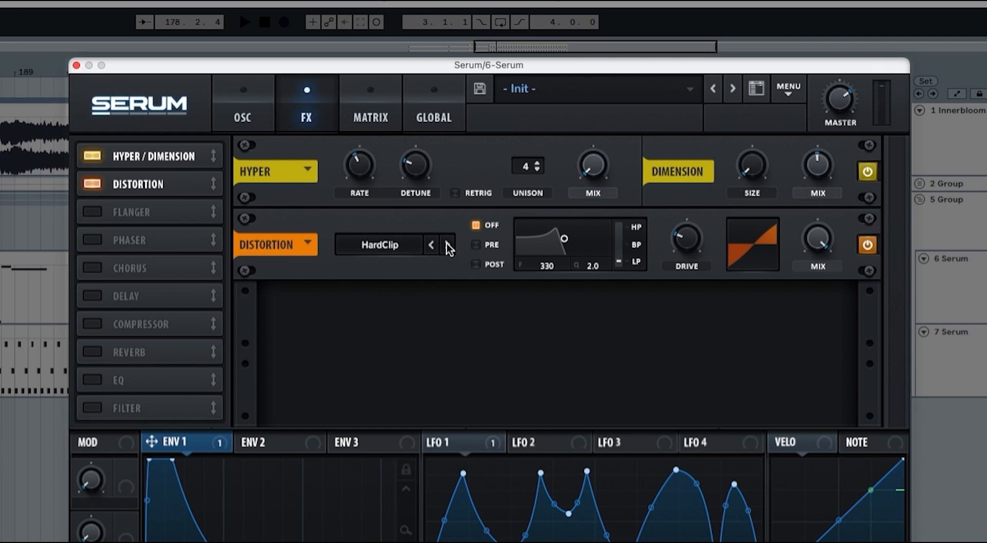
left_click(435, 245)
left_click(432, 244)
left_click_drag(671, 246, 682, 162)
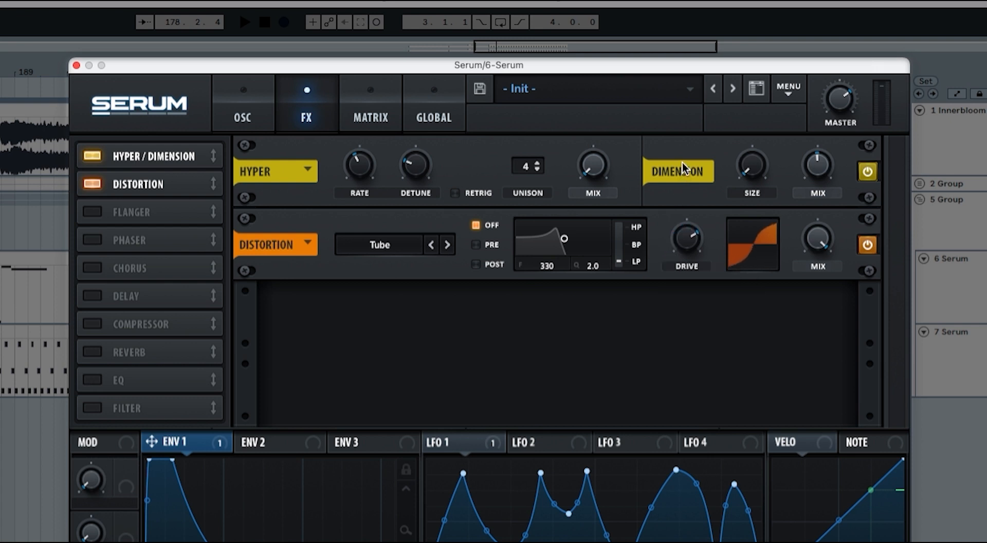
- Change the Distortion effect's type to SoftClip and audition it during playback
left_click(447, 245)
left_click(435, 246)
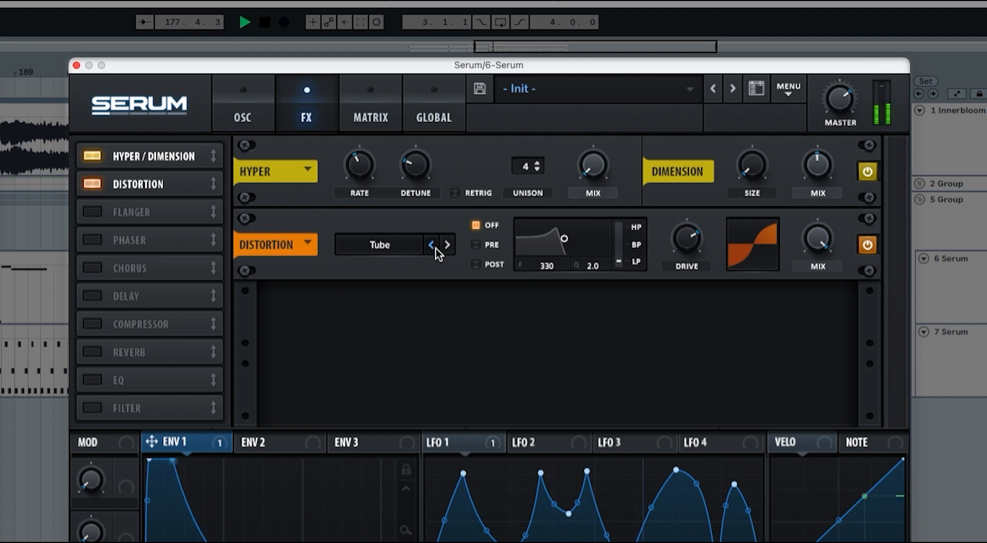
left_click(446, 246)
key("space")
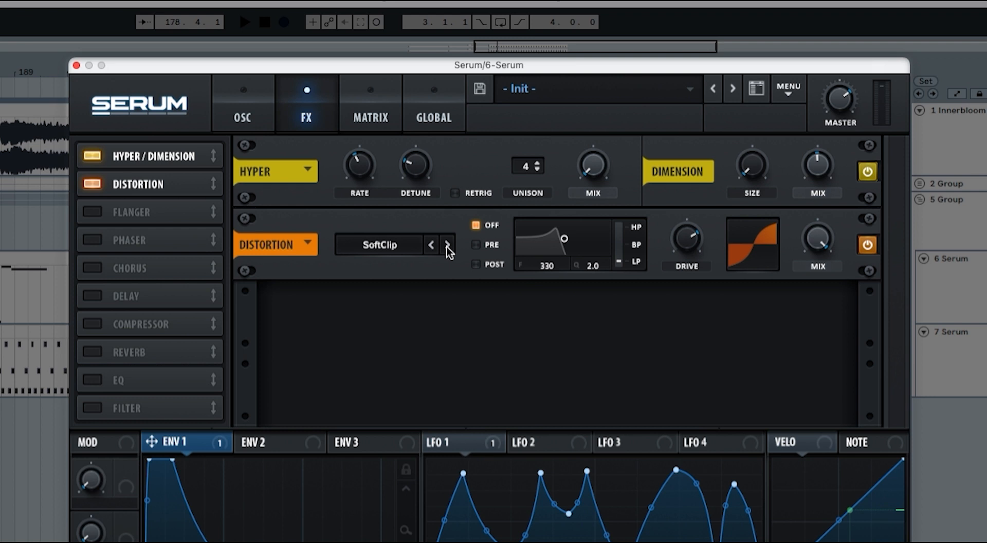
- Enable the Reverb effect, place it directly after Distortion in the effects chain, and set its decay to 7.0 s
left_click(96, 352)
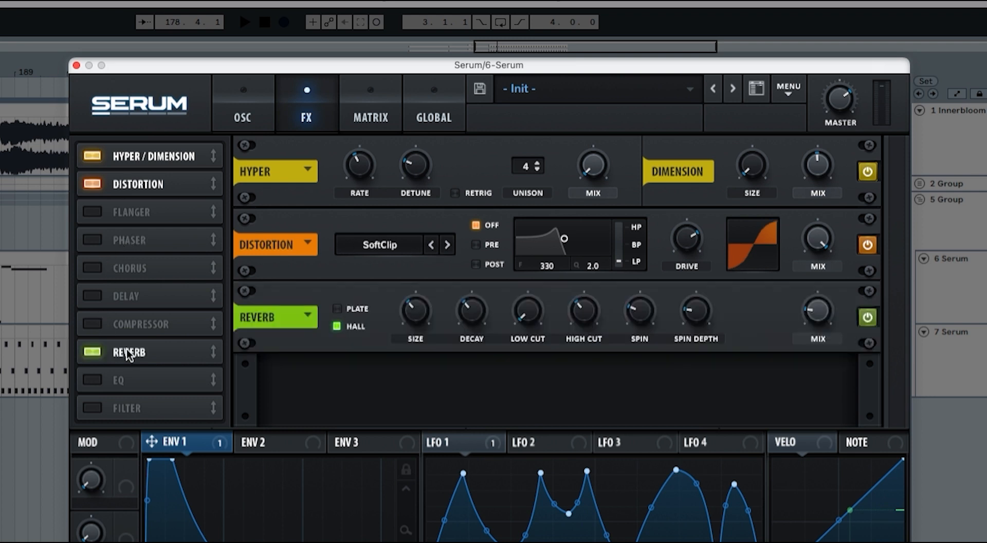
left_click_drag(131, 352, 129, 204)
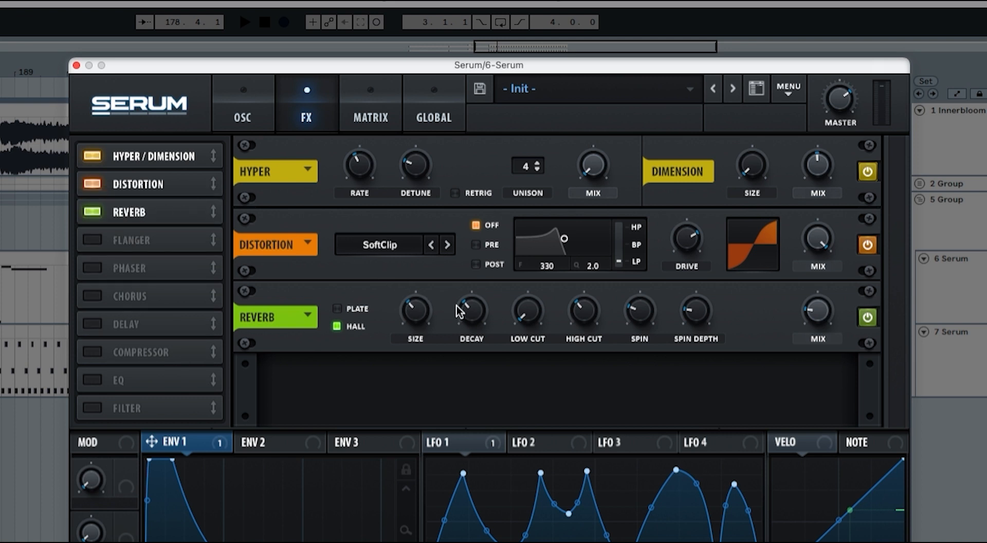
mouse_move(472, 309)
left_click_drag(477, 286, 479, 275)
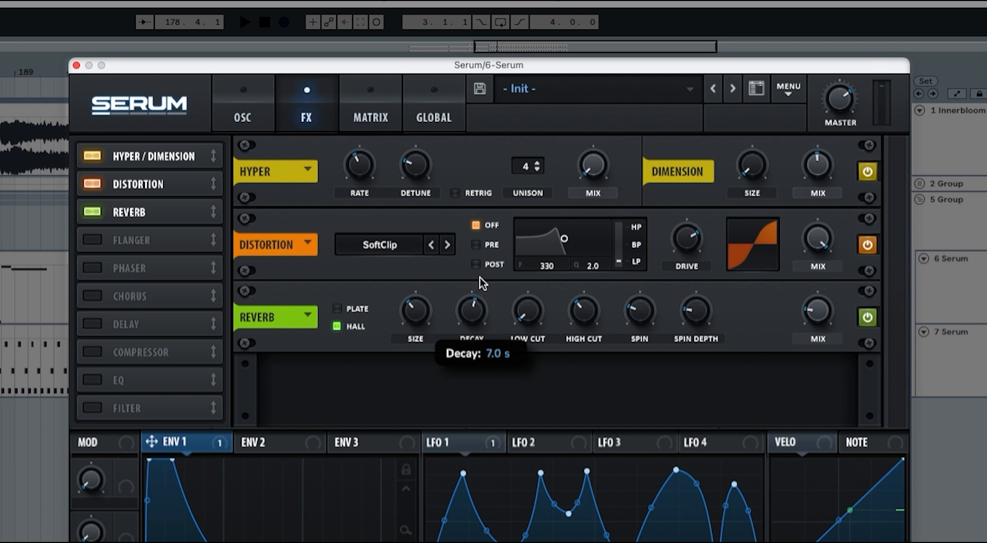
- Raise the reverb's low cut and high cut, set spin and spin depth to minimum, and set the mix to about 50%
left_click_drag(524, 322, 538, 210)
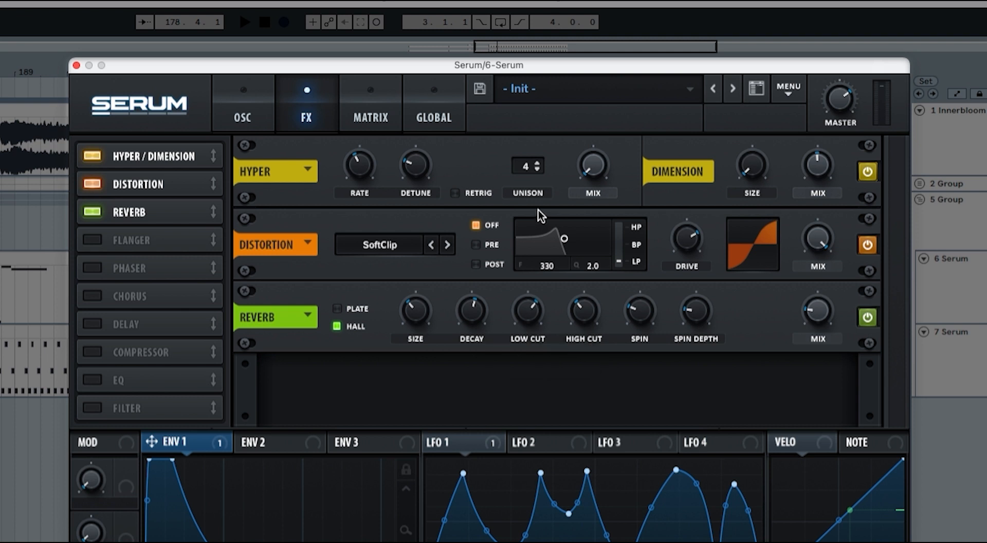
left_click_drag(577, 306, 577, 287)
left_click_drag(634, 323, 636, 331)
left_click_drag(694, 320, 694, 329)
left_click_drag(811, 311, 820, 266)
- Audition the lead clip twice with the reverb enabled
key("space")
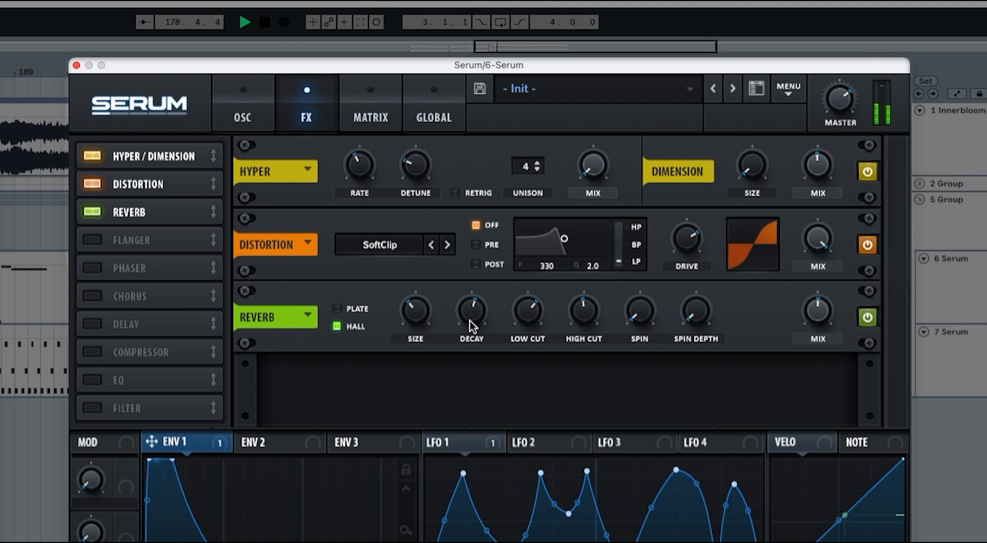
key("space")
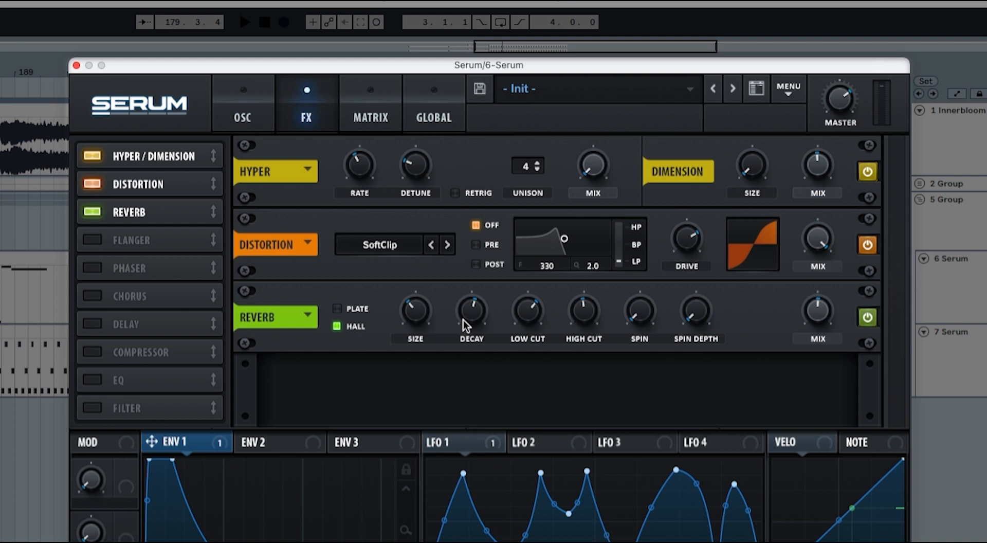
key("space")
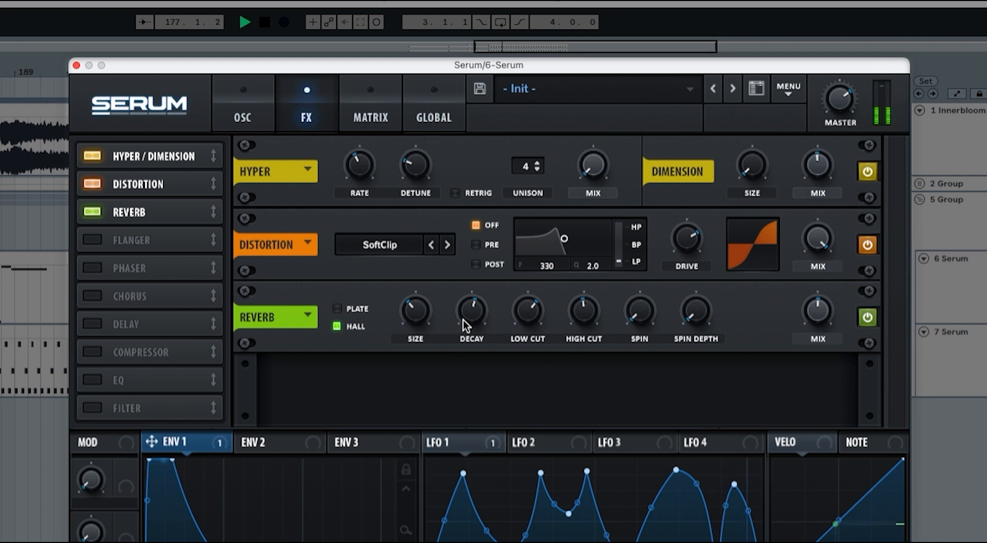
key("space")
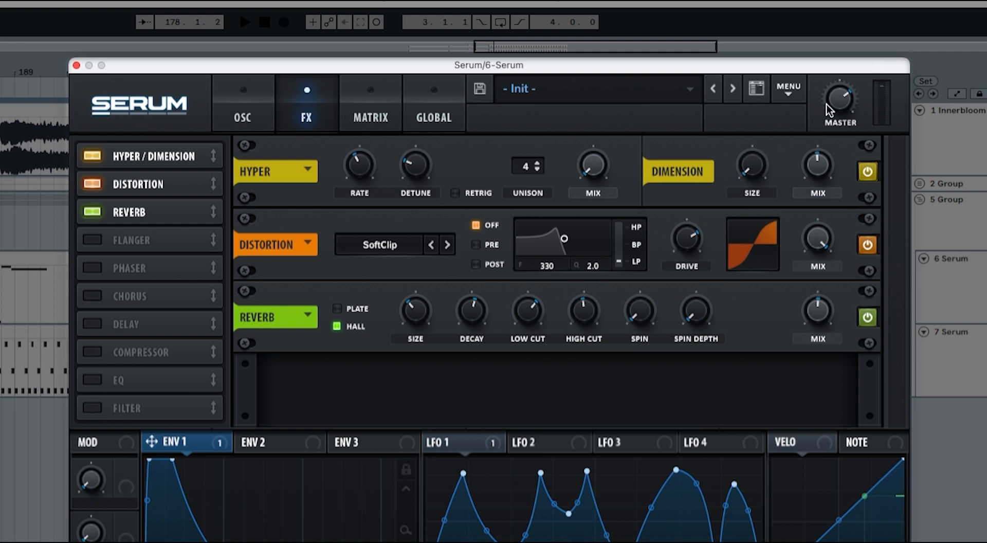
- Raise Serum's master volume slightly and audition the clip
left_click_drag(829, 110, 831, 93)
key("space")
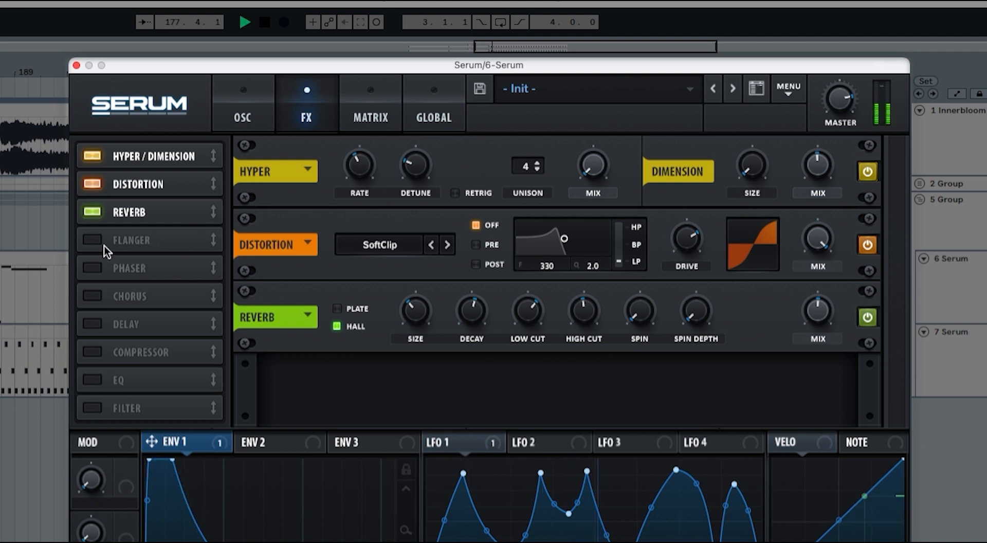
key("space")
- Enable the EQ directly after Reverb, with a high-pass shape on its low band and a peak shape on its high band
left_click(96, 378)
left_click_drag(97, 377, 124, 240)
left_click(498, 409)
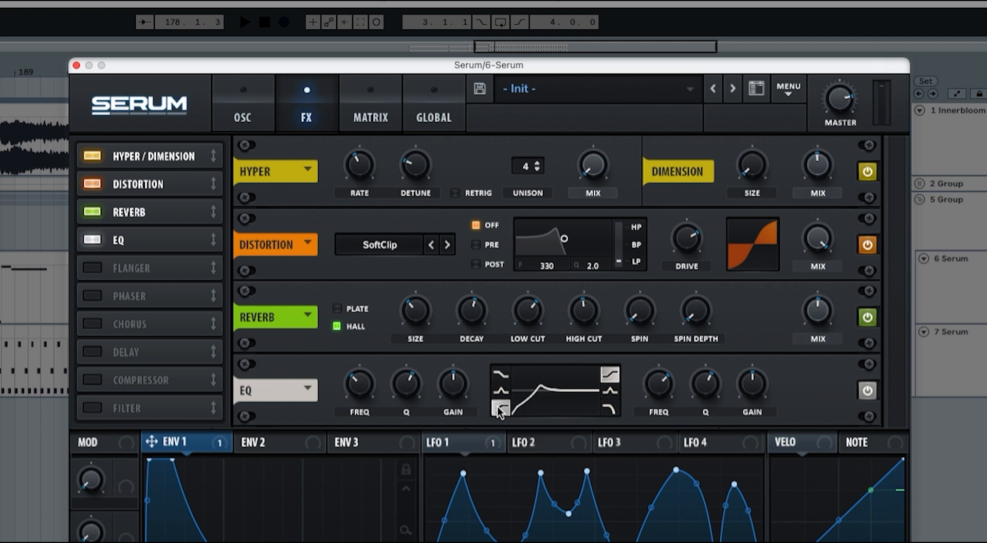
left_click(609, 389)
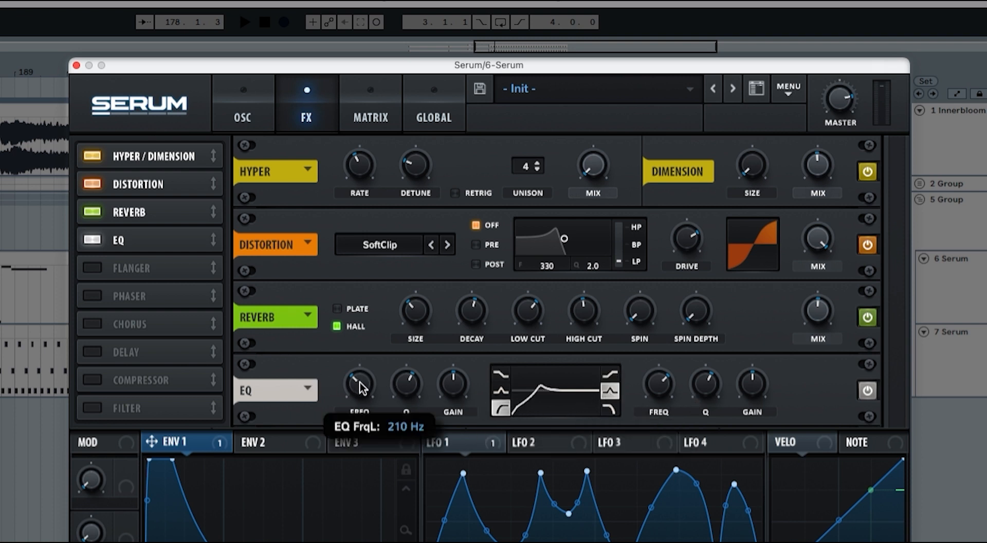
- Lower the Q of the EQ's high-pass band to flatten its resonant bump, and audition the clip
left_click_drag(362, 388, 394, 414)
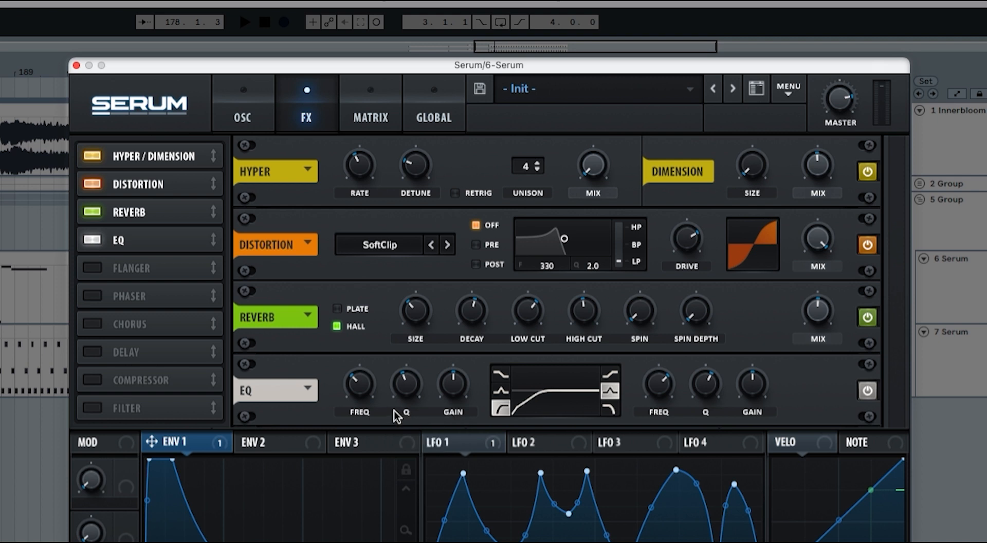
key("space")
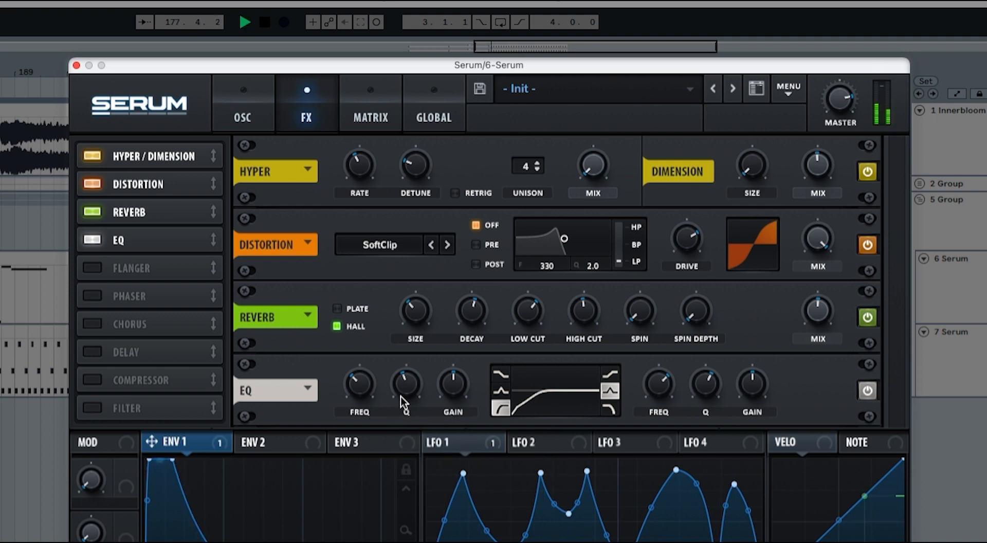
key("space")
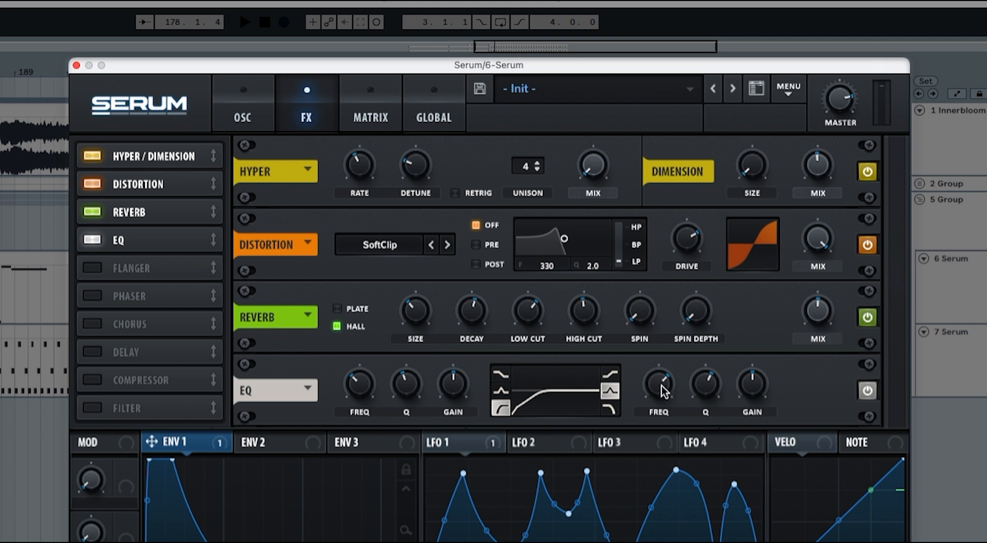
- Raise the EQ peak band's frequency, lower its Q, and boost its gain to about 8.1 dB
left_click_drag(661, 384, 677, 325)
mouse_move(670, 387)
left_click_drag(671, 387, 697, 443)
left_click_drag(751, 390, 750, 366)
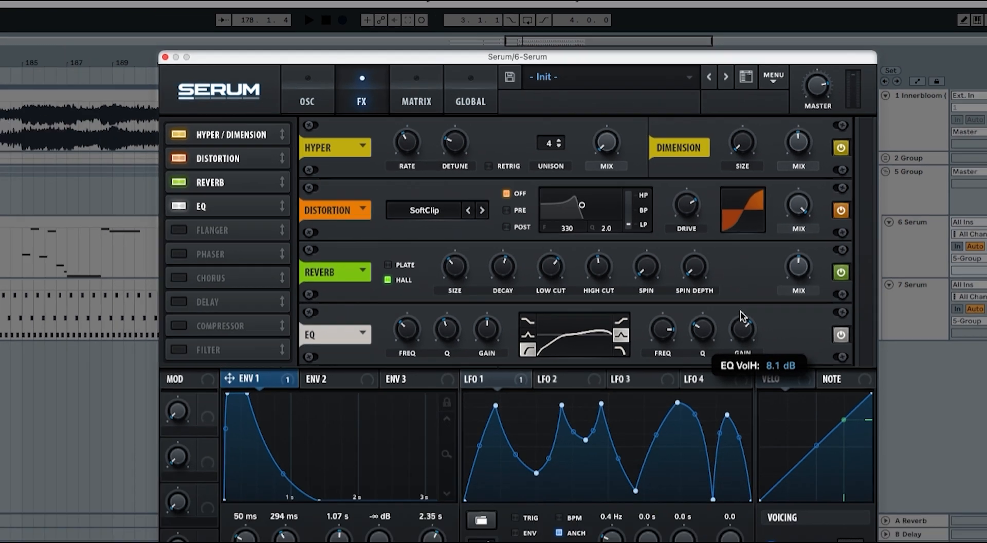
left_click_drag(742, 314, 742, 314)
- Compare the clip's sound with the EQ enabled and bypassed, leaving the EQ enabled
key("space")
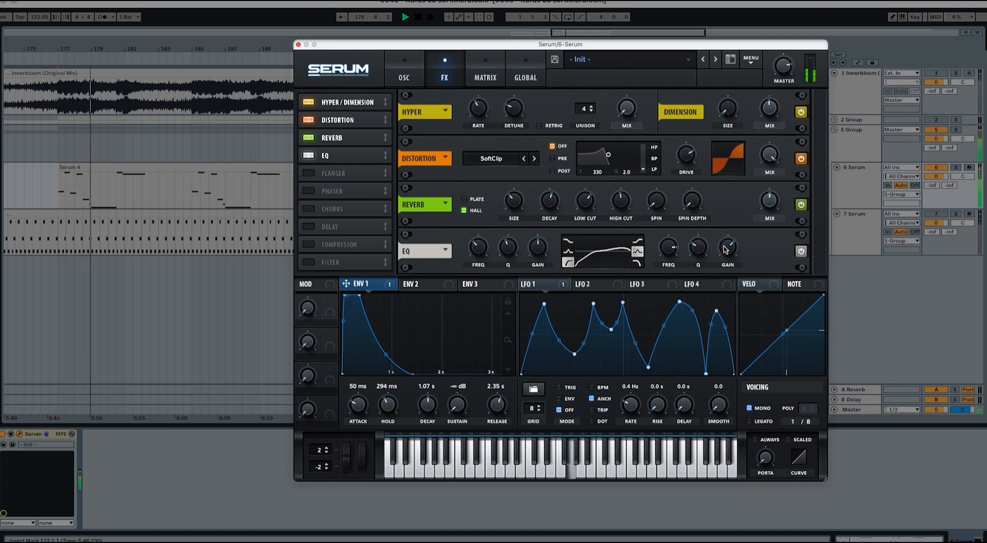
key("space")
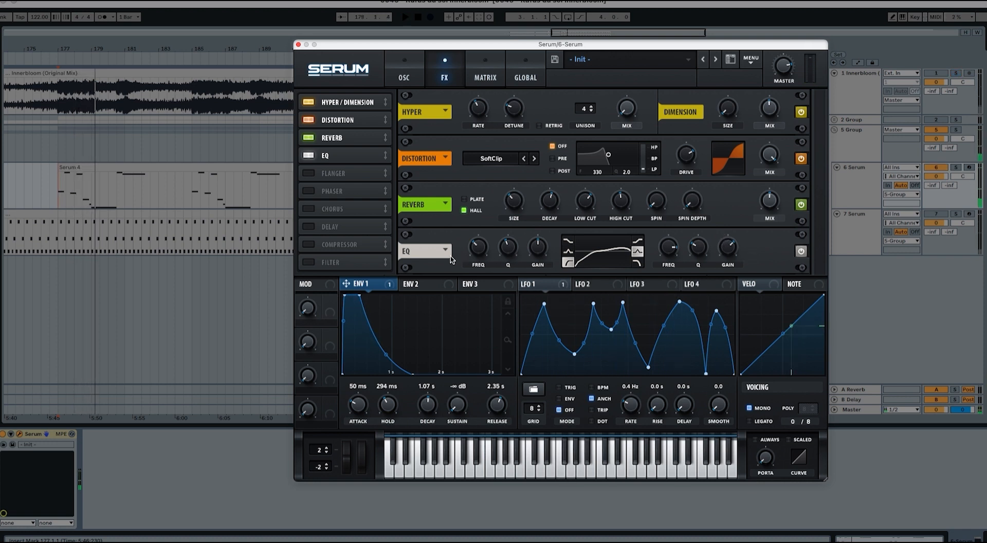
left_click(800, 252)
key("space")
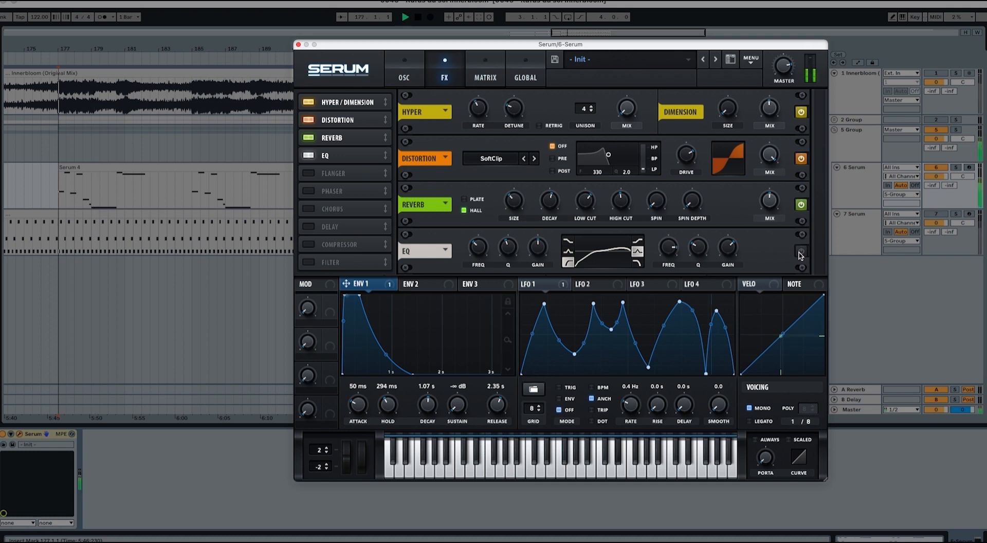
key("space")
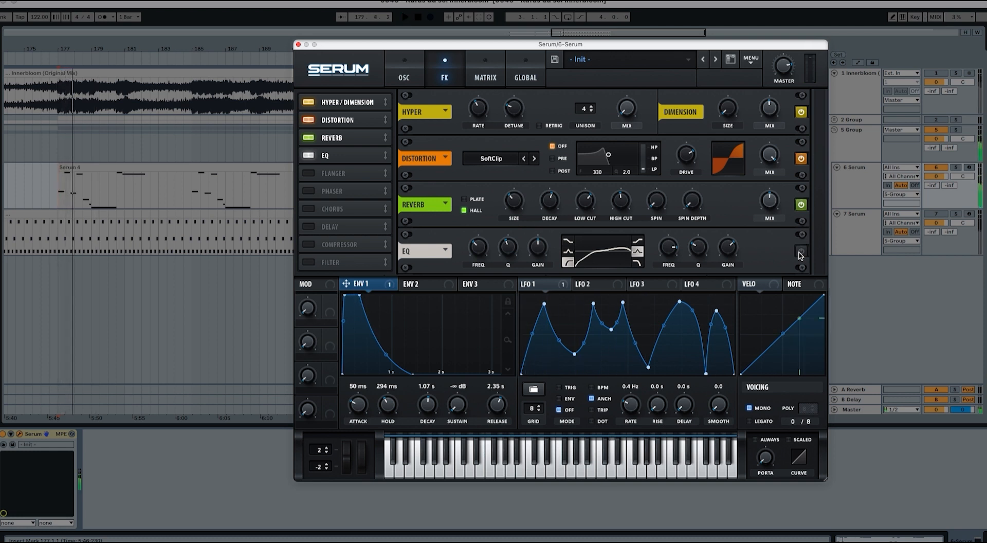
left_click(800, 252)
- Play the original Innerbloom track on its own as a reference
key("space")
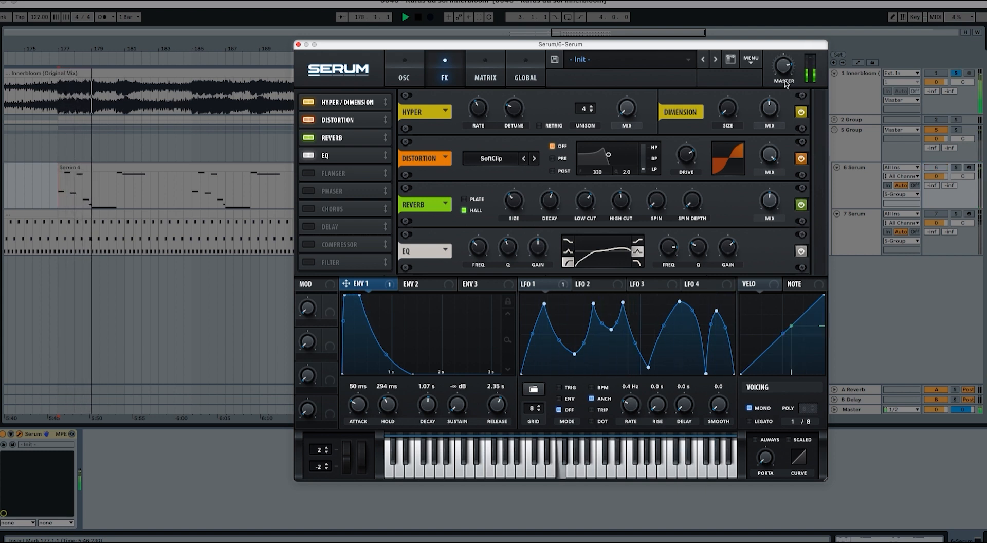
mouse_move(784, 72)
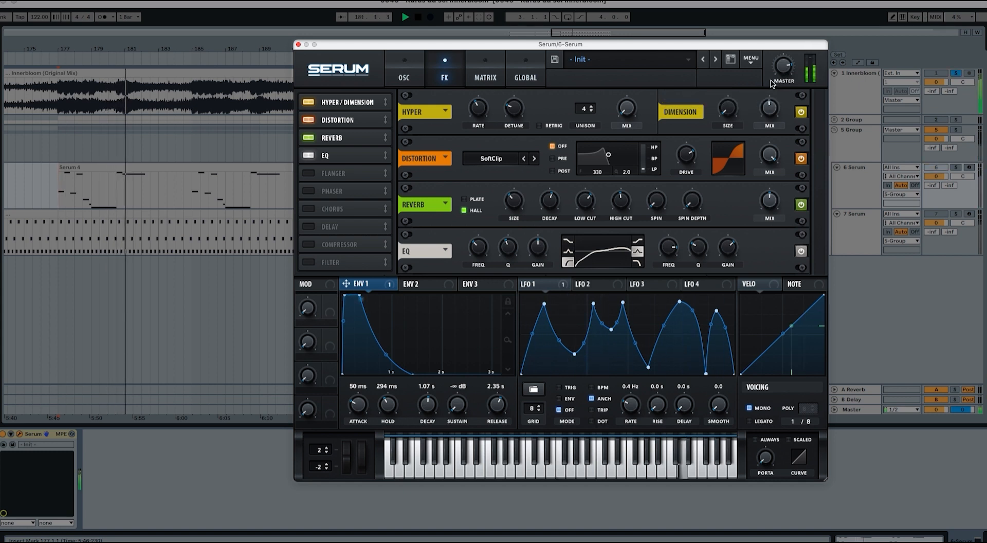
key("space")
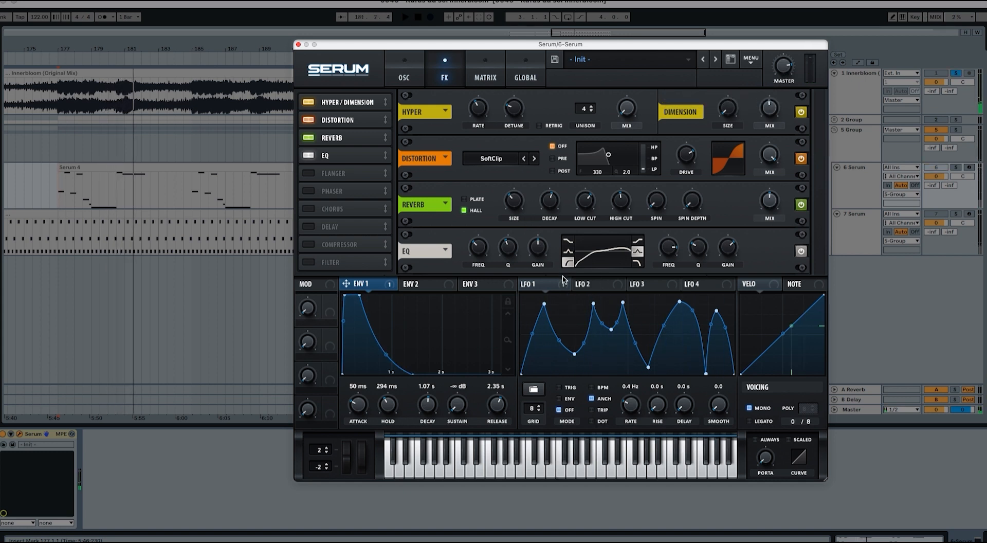
- Switch to the second layer's Serum on track 7 and audition its Init sound
left_click(564, 280)
left_click(413, 82)
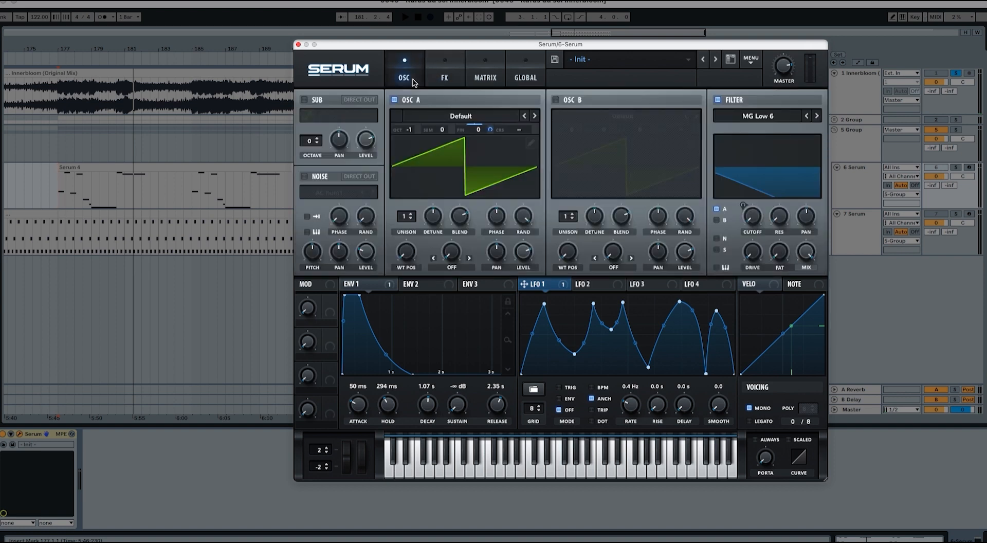
left_click(849, 196)
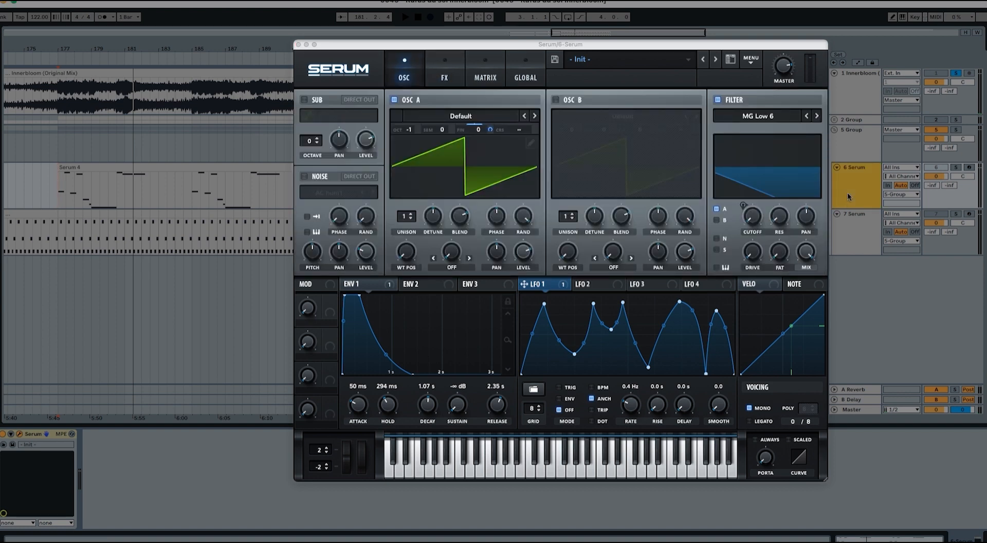
left_click(850, 218)
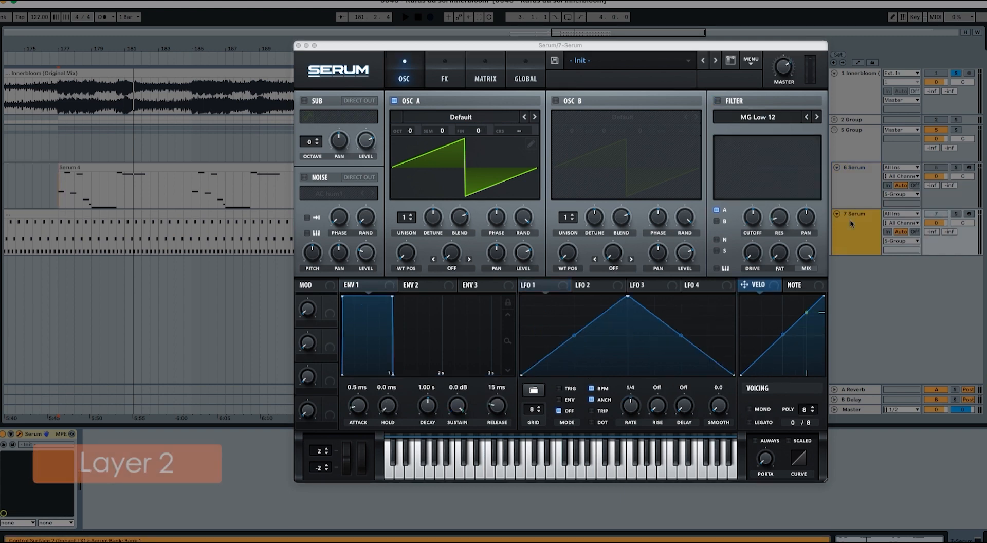
key("space")
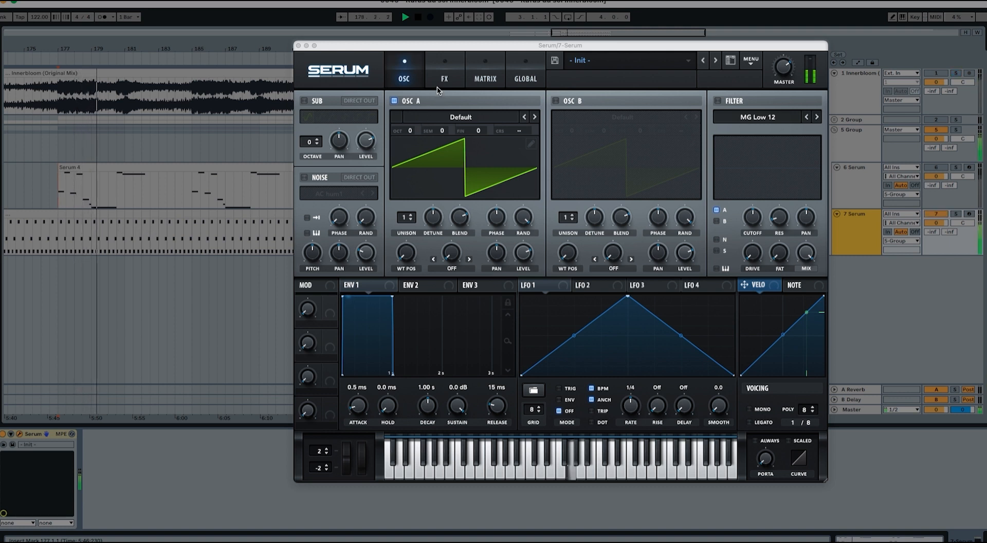
key("space")
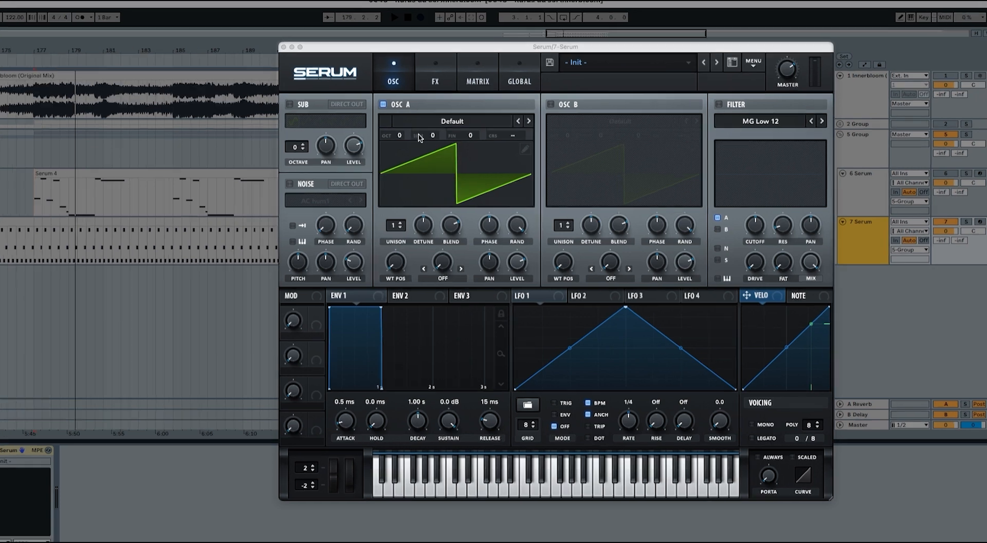
- Load the Basic Shapes wavetable into oscillator A of the second layer and audition it
left_click(450, 116)
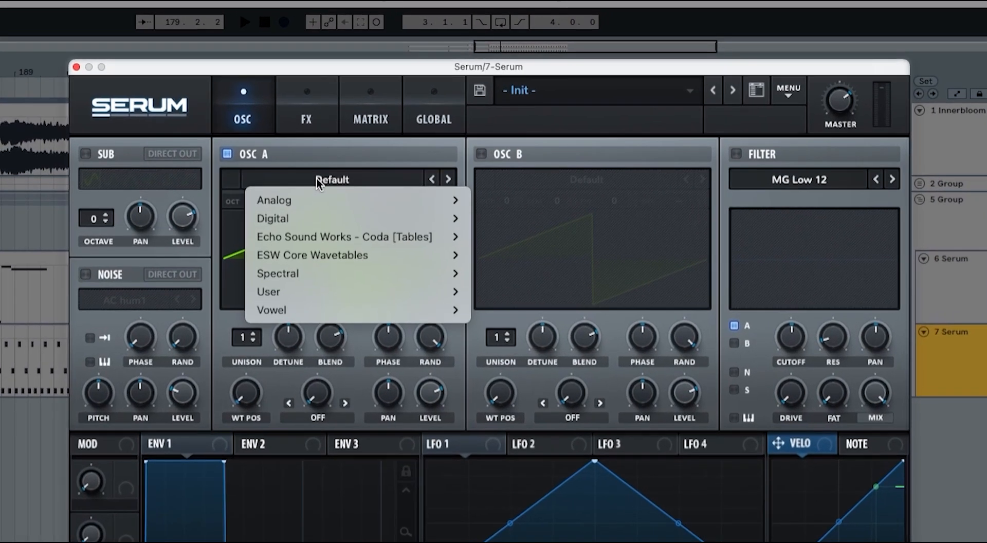
mouse_move(436, 130)
left_click(491, 185)
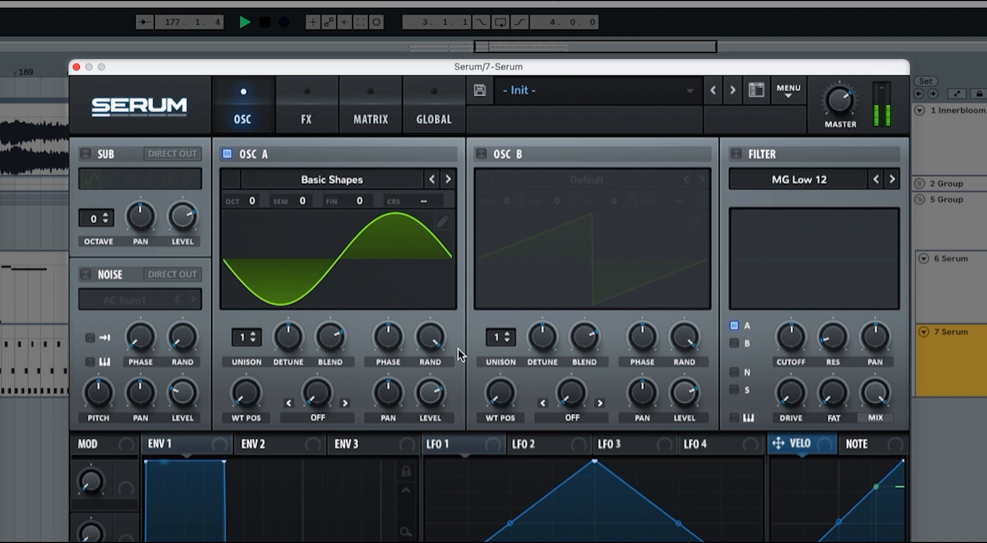
key("space")
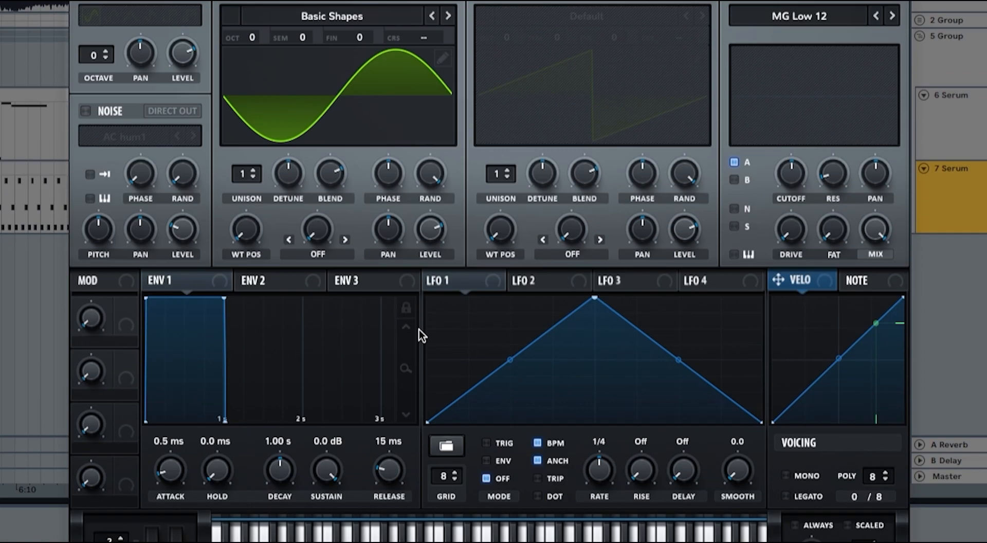
- Set ENV 1's attack to 17 ms and bend its attack curve downward so the level rises late
left_click_drag(406, 533, 403, 542)
left_click_drag(404, 270, 401, 317)
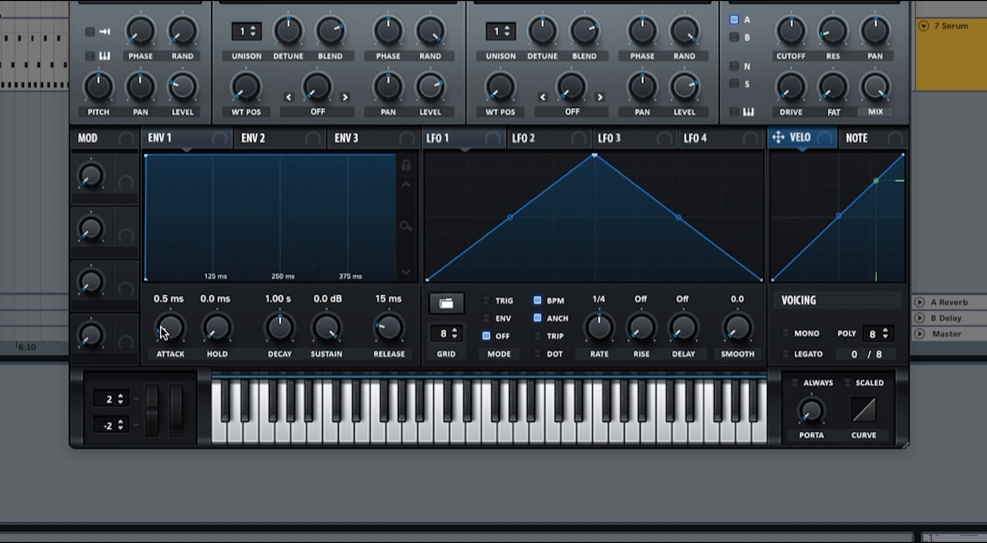
left_click_drag(161, 326, 160, 322)
left_click_drag(161, 316, 163, 305)
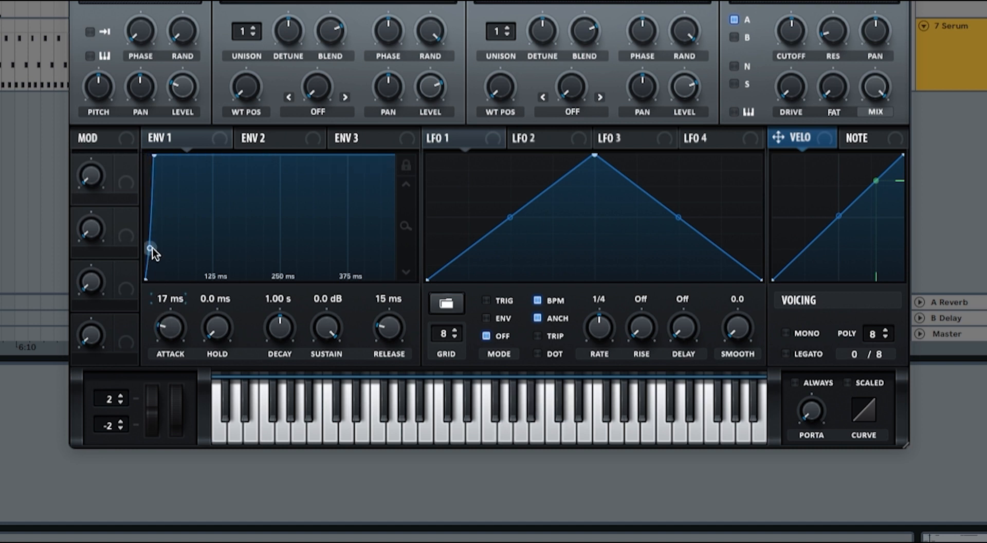
left_click_drag(150, 248, 173, 259)
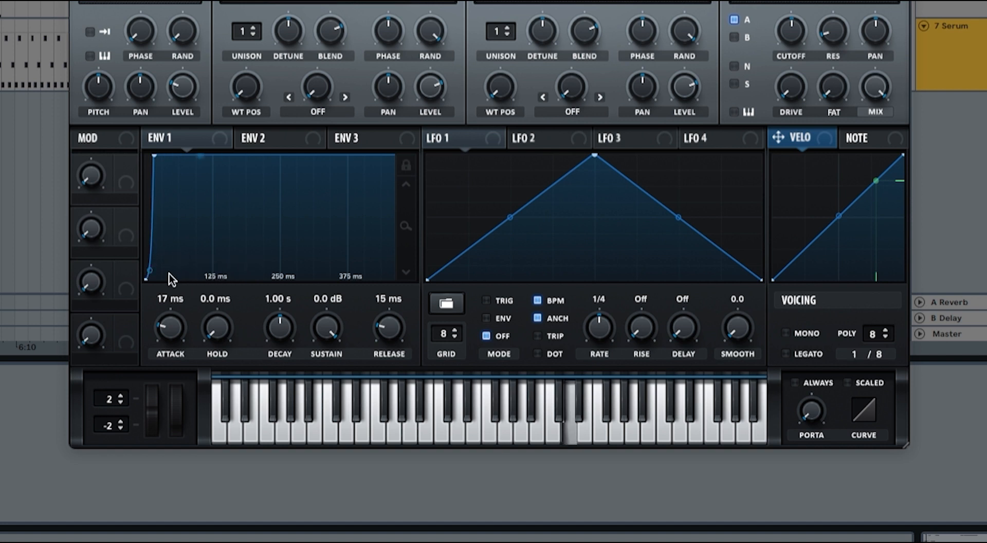
- Shape ENV 1 as a pluck with a 101 ms decay and -∞ dB sustain, and raise the master volume to compensate
left_click_drag(283, 327, 273, 363)
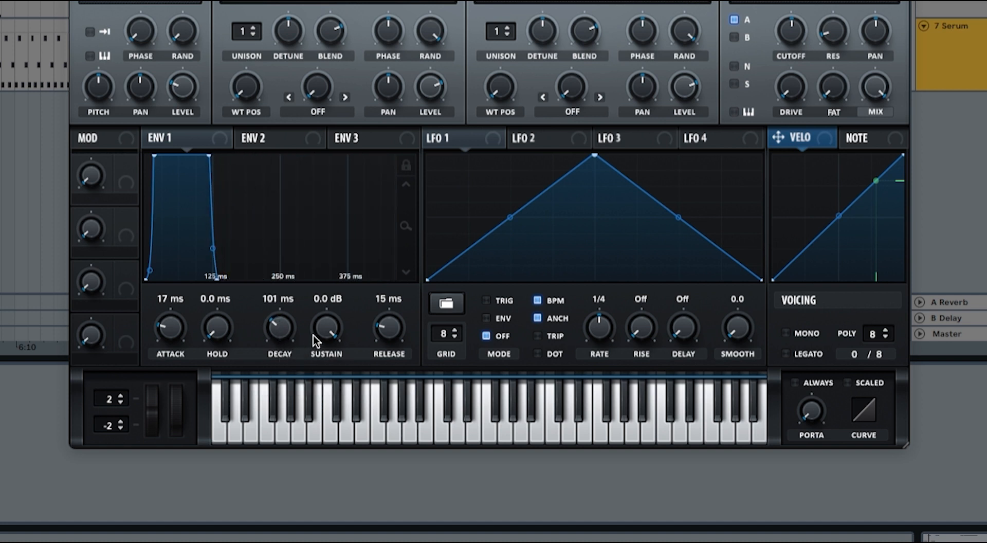
left_click_drag(324, 333, 329, 341)
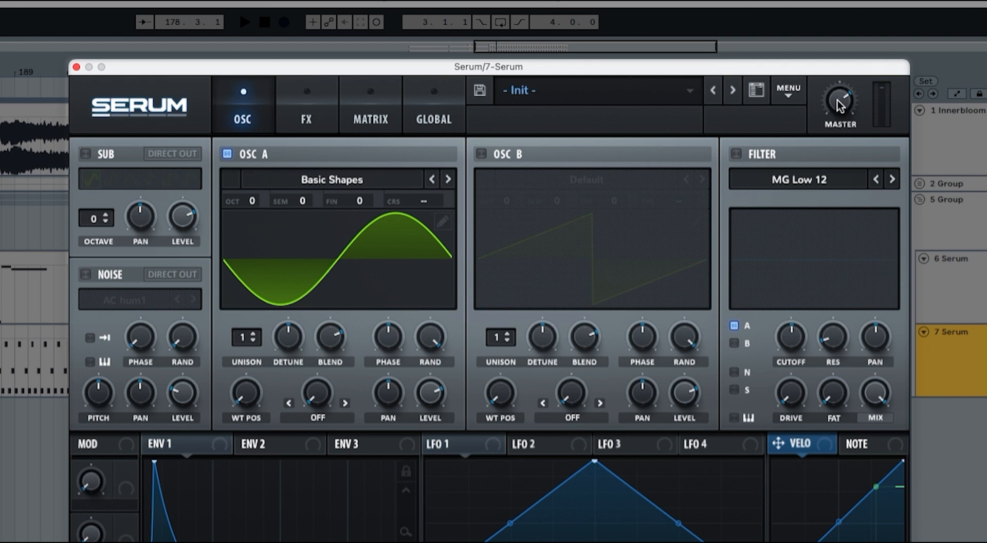
left_click_drag(838, 105, 841, 83)
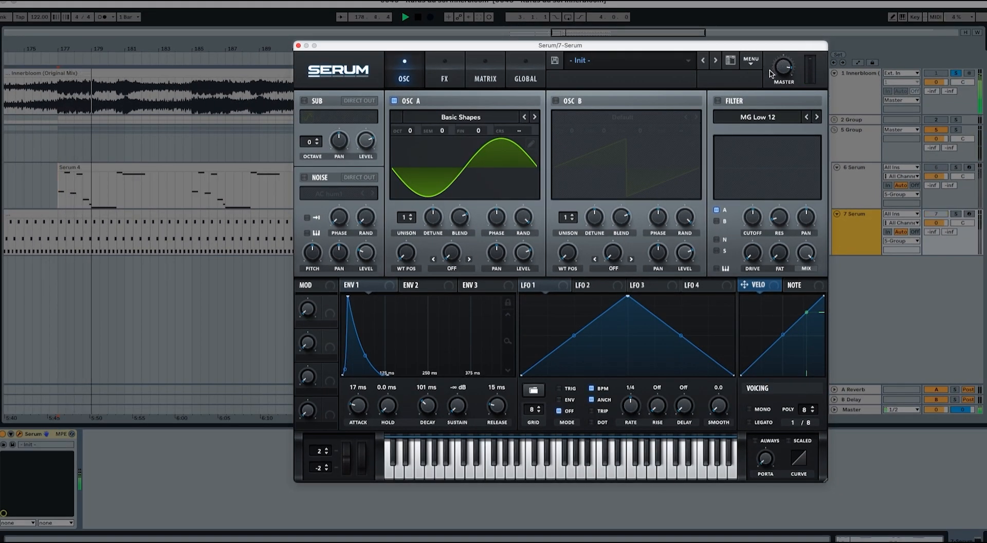
key("space")
- Enable Hyper/Dimension with Dimension's size at minimum and its mix high, and compare the sound with the effect bypassed
left_click(437, 84)
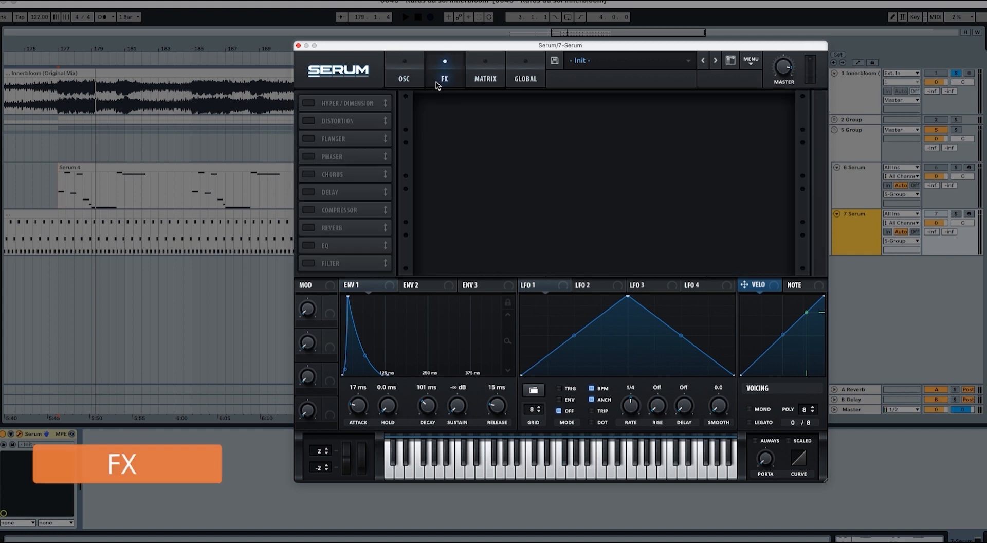
left_click(309, 105)
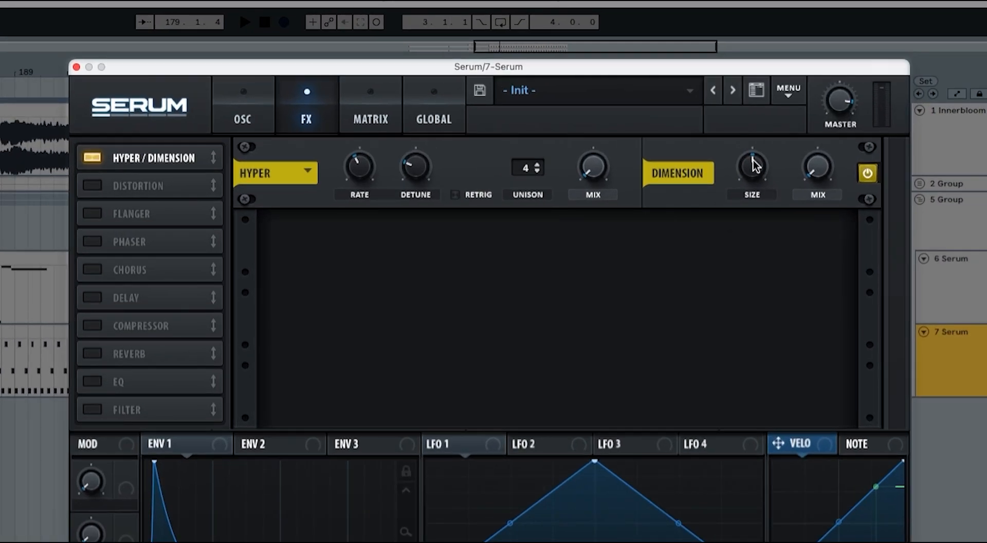
left_click_drag(754, 165, 745, 346)
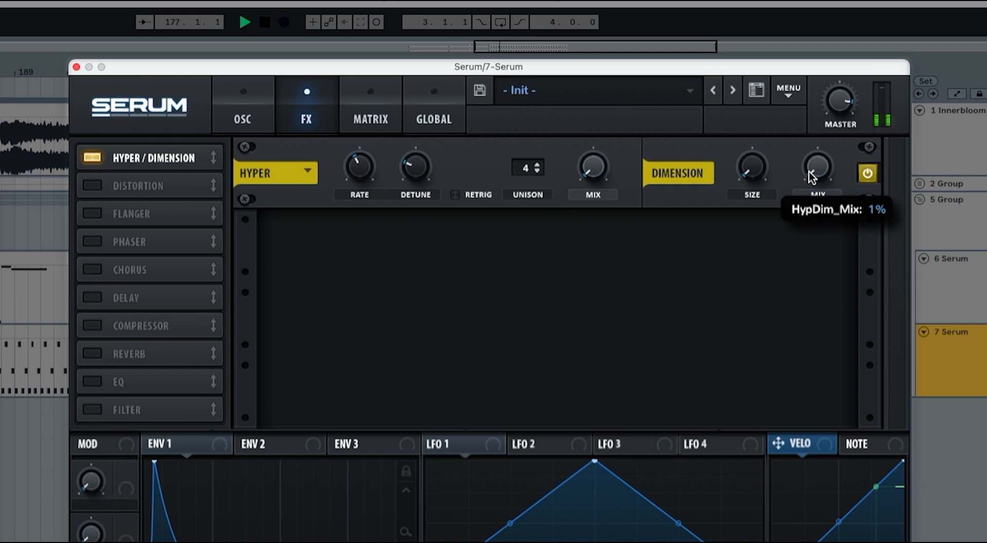
left_click_drag(815, 134, 836, 23)
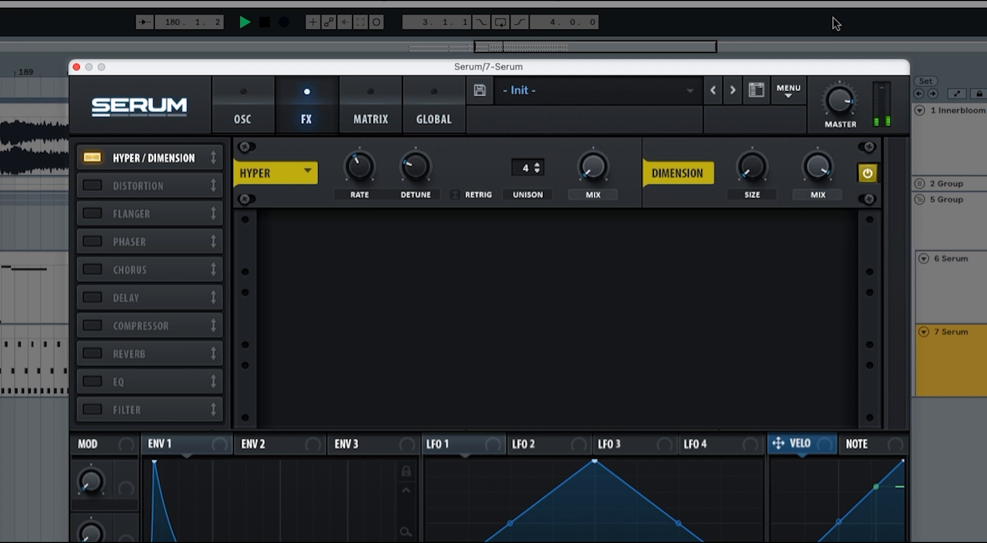
key("space")
left_click_drag(817, 167, 816, 168)
key("space")
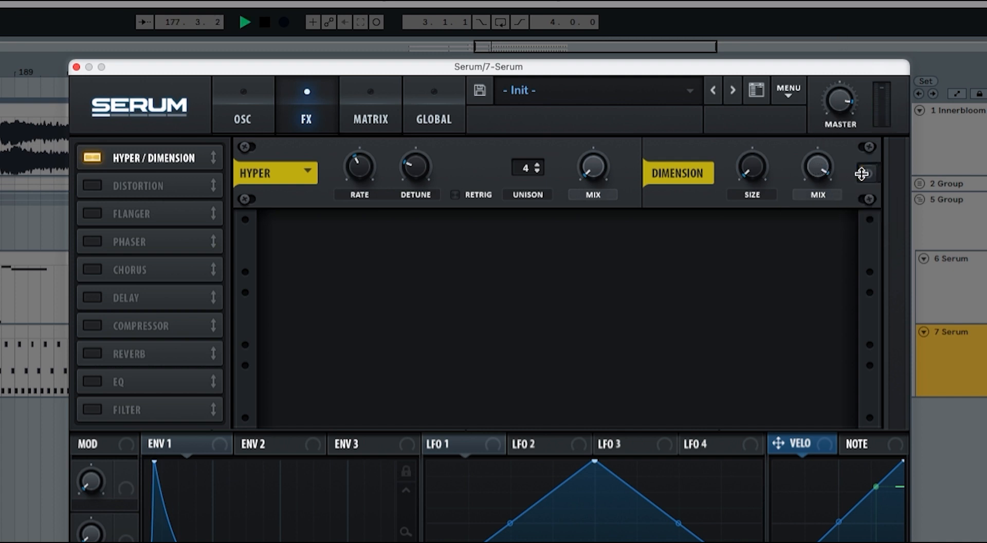
left_click(862, 174)
- Enable a Hall reverb directly after Hyper/Dimension and set its decay to about 3.7 s
left_click(93, 355)
left_click_drag(109, 344, 120, 186)
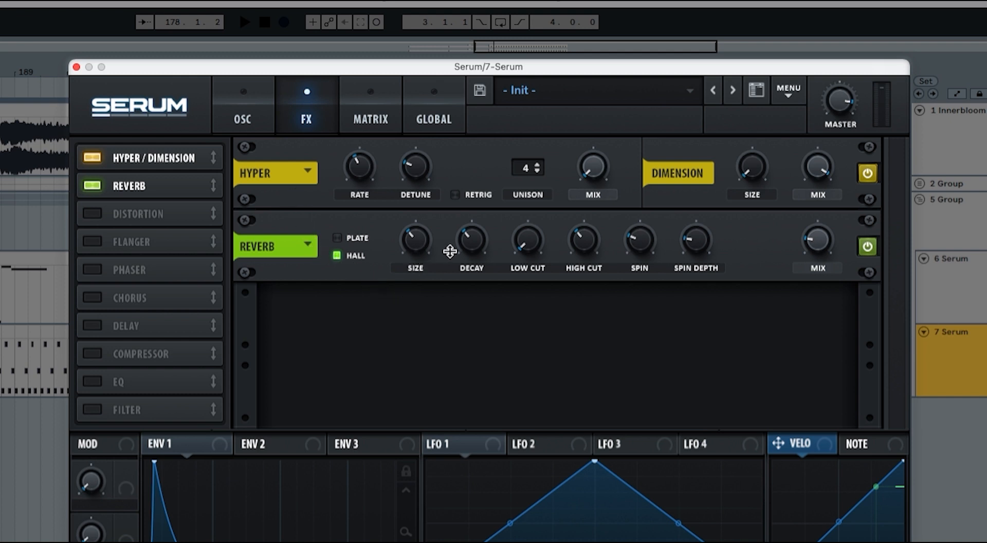
left_click_drag(460, 248, 459, 261)
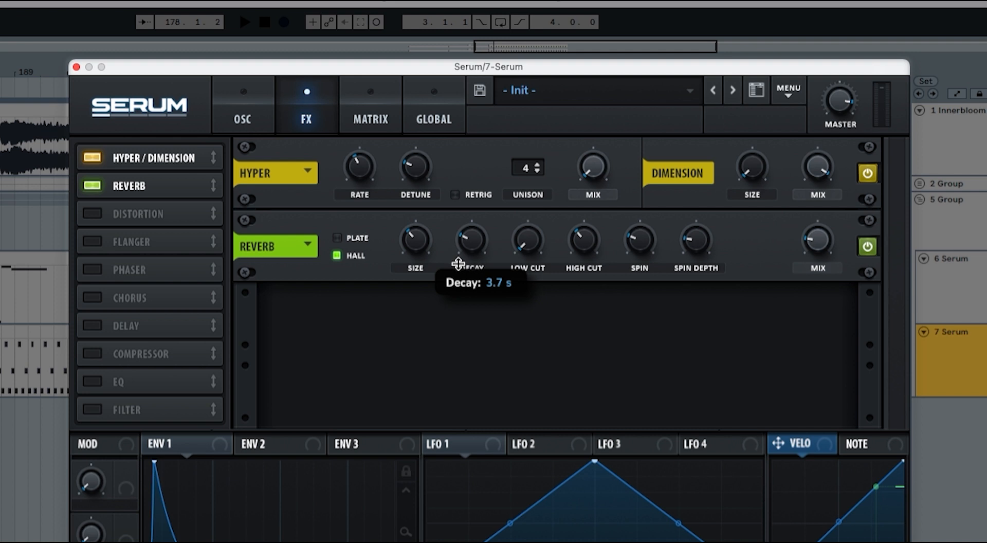
left_click_drag(457, 263, 458, 262)
- Raise the reverb's low cut and high cut to around the middle, increase its mix slightly, and audition the result
left_click_drag(525, 238, 528, 166)
left_click_drag(584, 246, 586, 209)
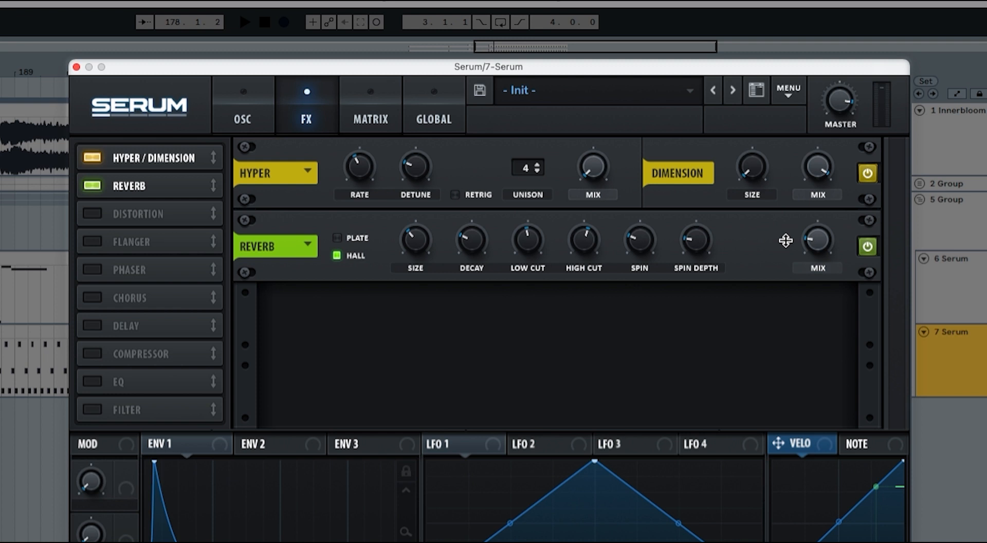
mouse_move(799, 240)
left_click_drag(800, 240, 803, 229)
key("space")
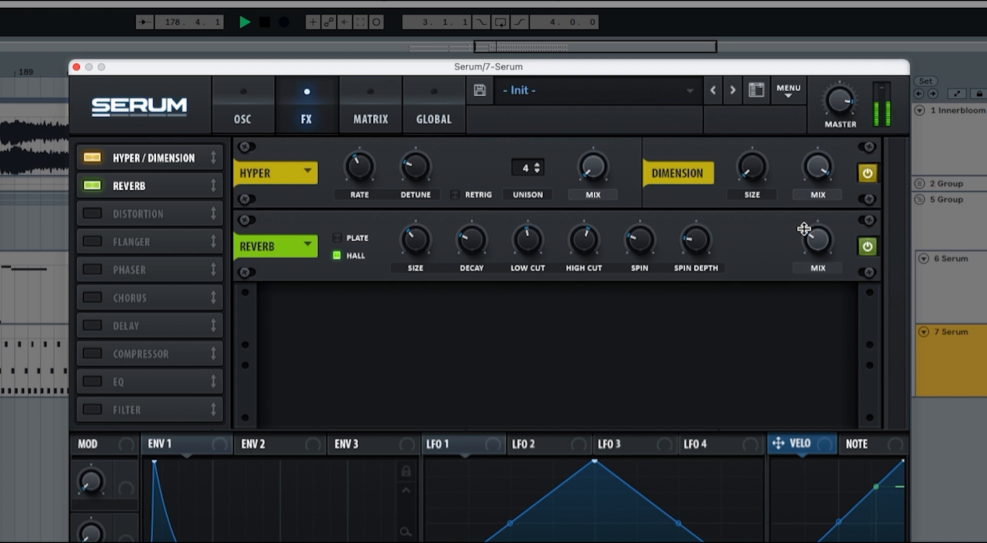
key("space")
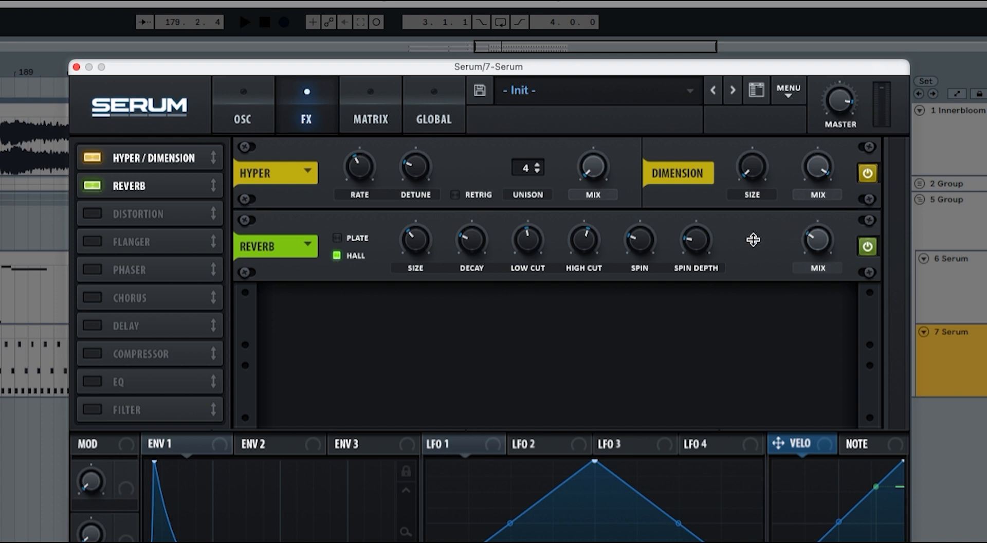
- Compare the second layer's sound with the reverb bypassed and switched back on
key("space")
left_click(863, 247)
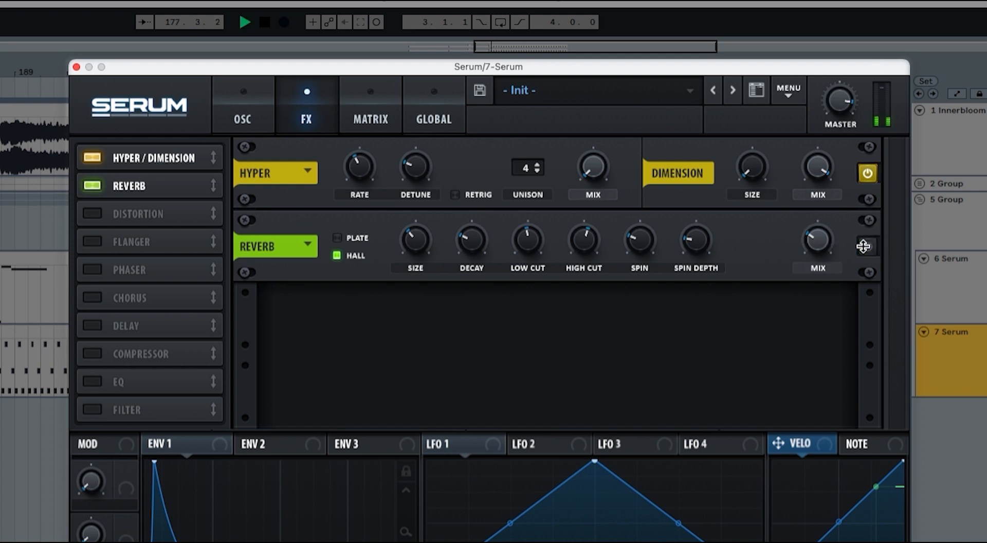
left_click(863, 246)
key("space")
- Enable the chorus directly after the reverb with a reduced mix, and set the master volume to 83% (-5.0 dB)
left_click(103, 296)
left_click_drag(104, 296, 118, 213)
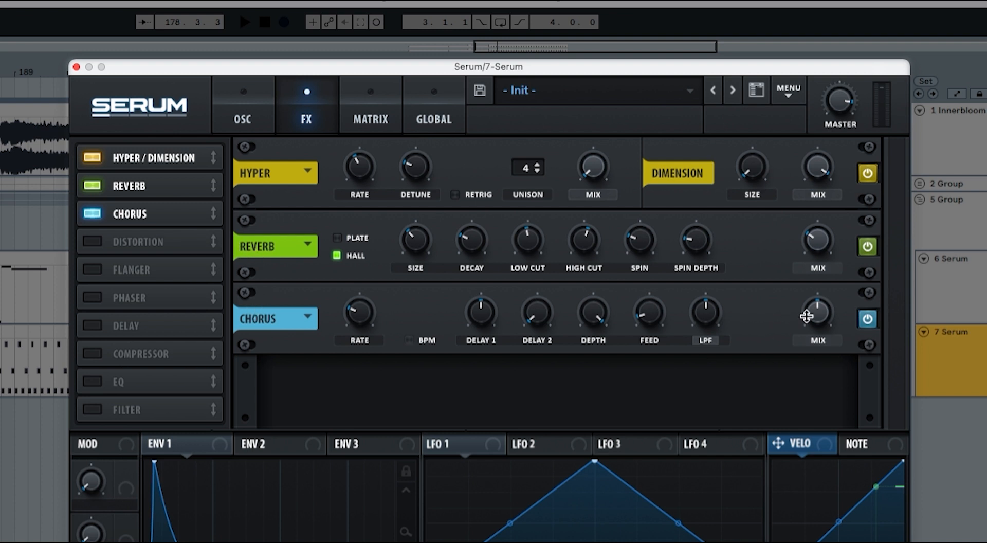
mouse_move(815, 312)
left_mouse_down()
mouse_move(797, 410)
mouse_move(805, 332)
mouse_move(823, 288)
mouse_move(812, 329)
left_mouse_up()
left_click_drag(840, 104, 842, 111)
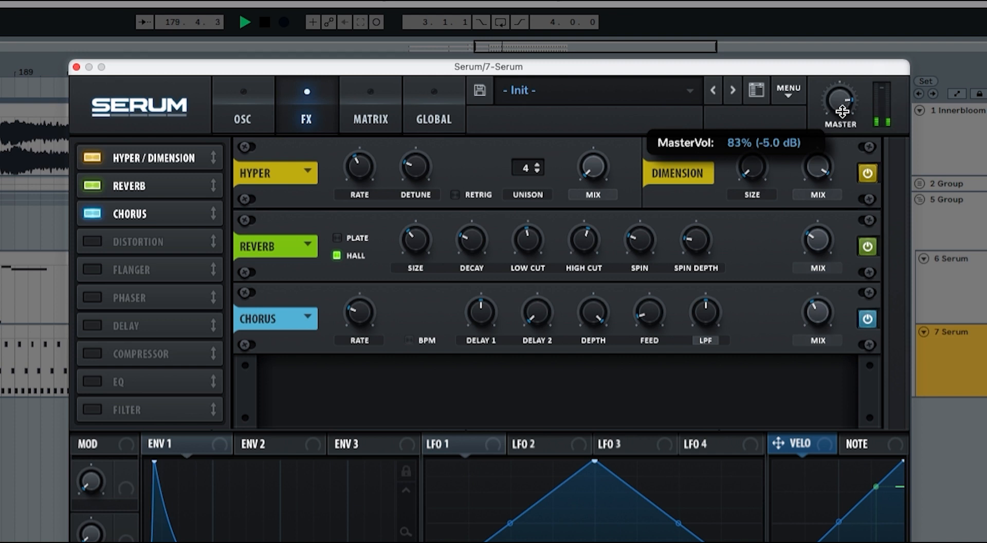
left_click_drag(842, 111, 842, 111)
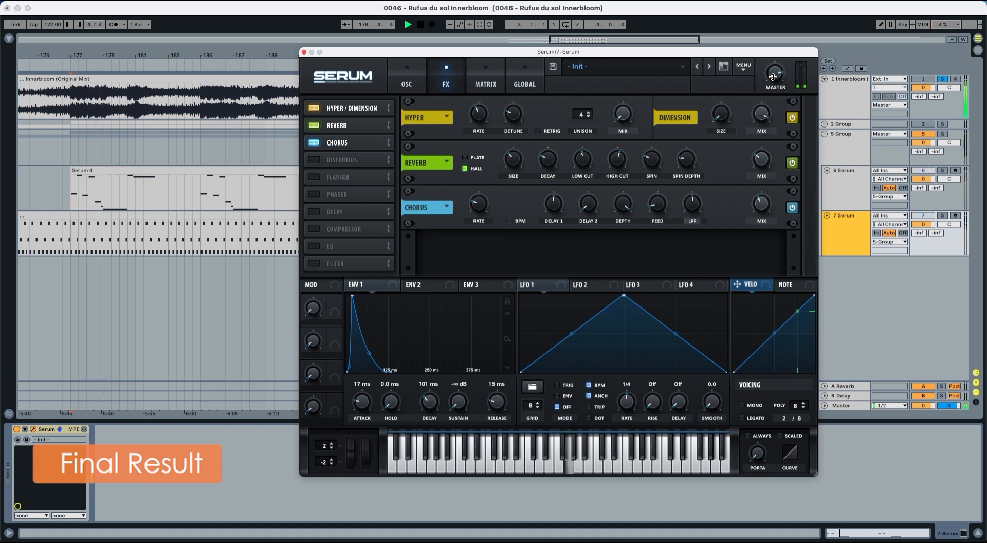
- Compare the original track with the two Serum layers by switching the solo, raising the second layer's master volume slightly
key("s")
left_click_drag(773, 77, 774, 74)
key("s")
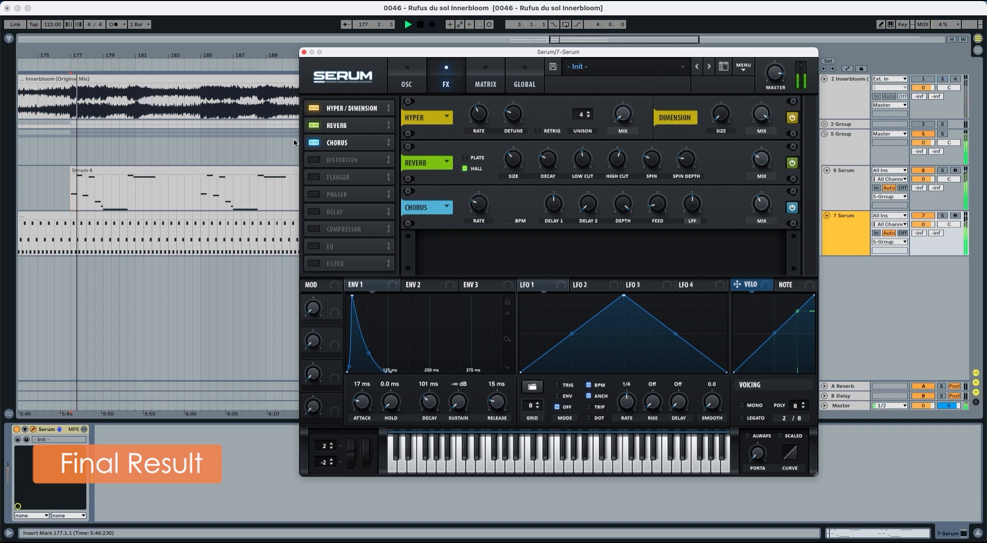
key("space")
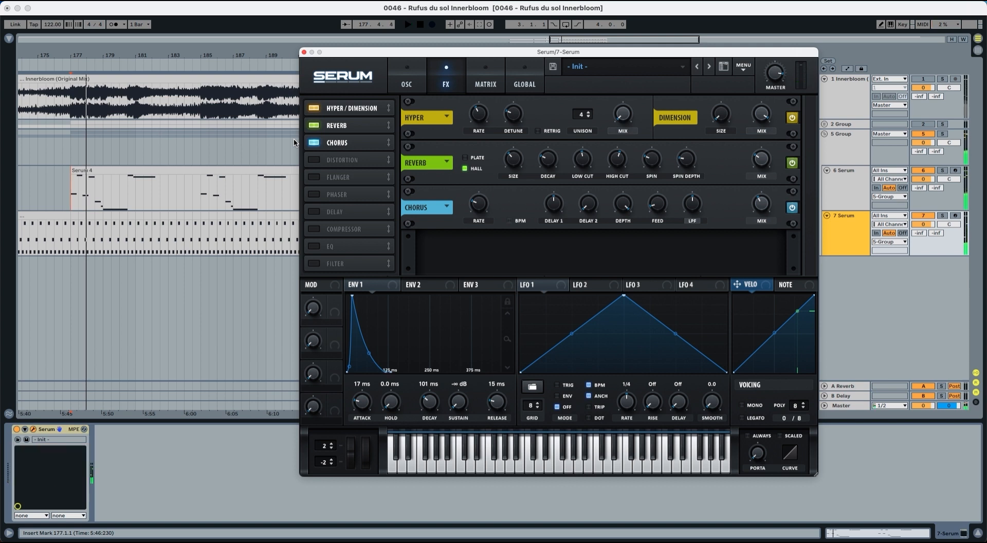